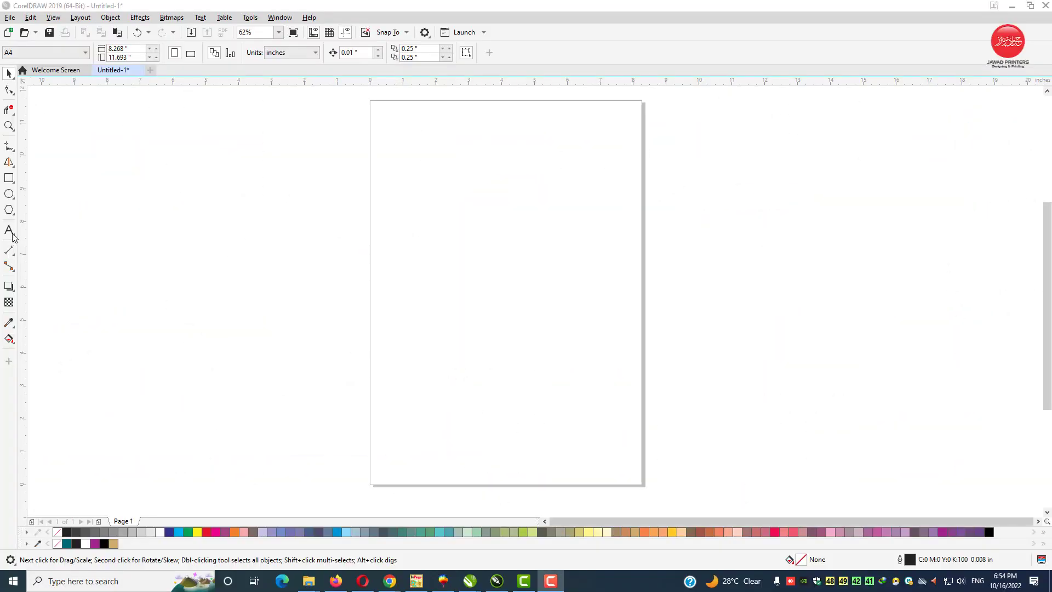
Step: Type a capital Q as Arial artistic text and enlarge it to 74.374 pt near the top
{"action": "left_click", "coordinate": [9, 231]}
{"action": "left_click", "coordinate": [433, 225]}
{"action": "type", "text": "Q"}
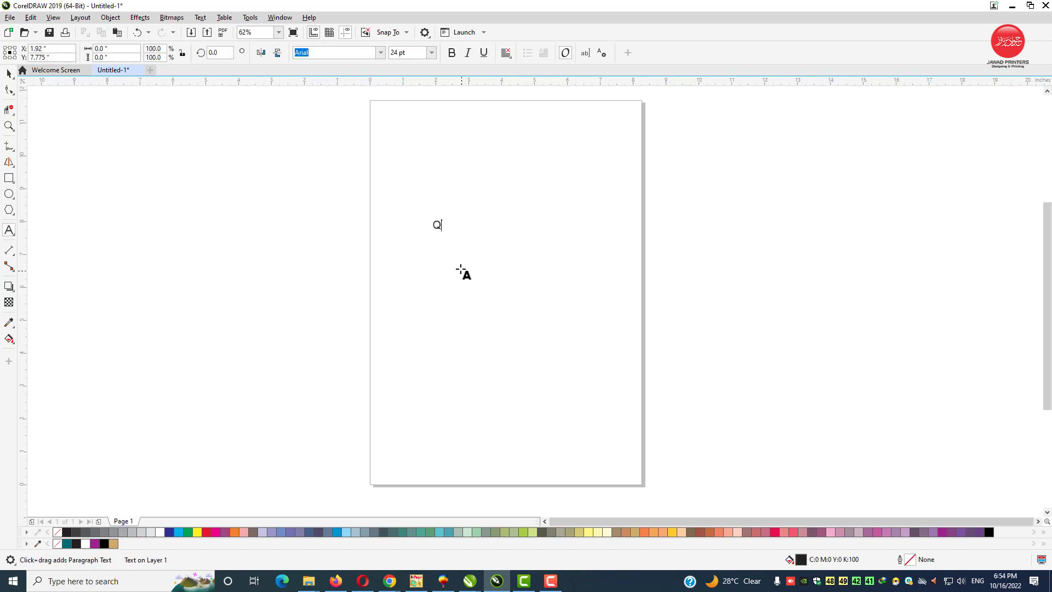
{"action": "key", "text": "ctrl+space"}
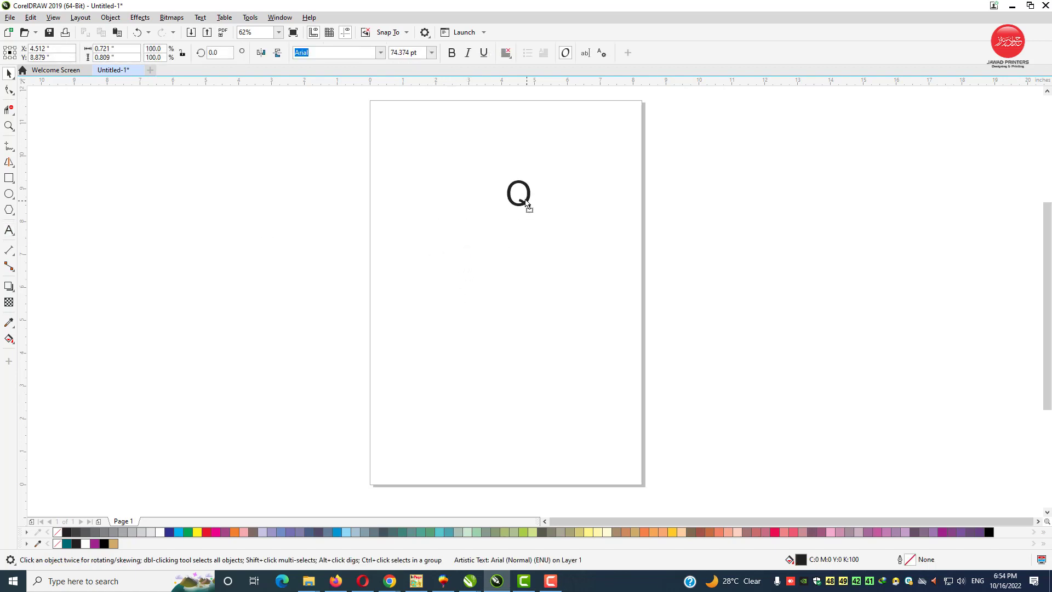
{"action": "left_click_drag", "start_coordinate": [454, 243], "coordinate": [515, 191]}
{"action": "left_click", "coordinate": [653, 352]}
{"action": "scroll", "coordinate": [494, 211], "scroll_direction": "up", "scroll_amount": 2}
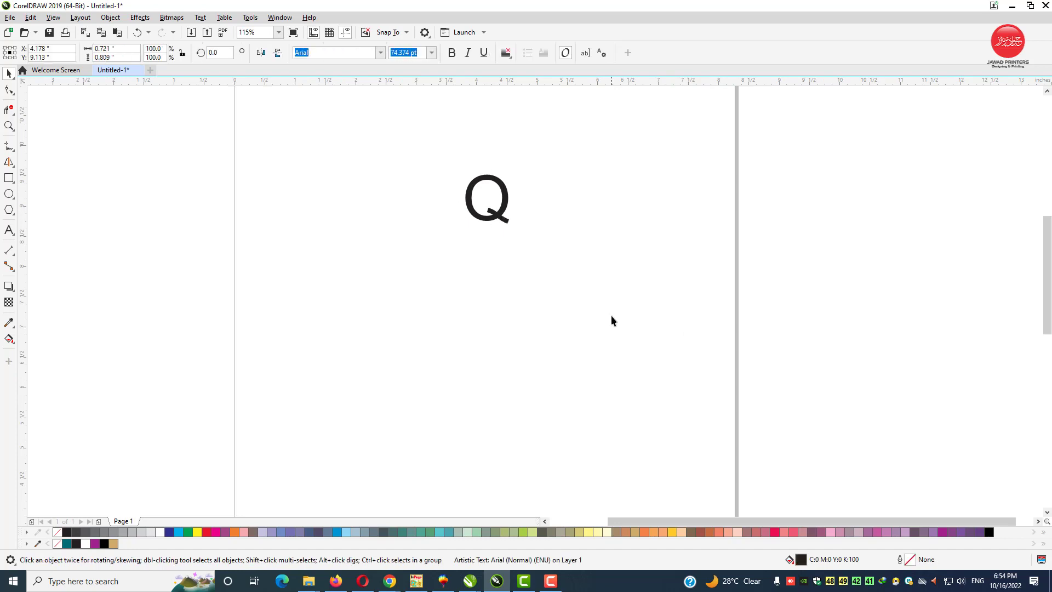
Step: Draw a 2.417-inch circle below the Q and position it
{"action": "left_click", "coordinate": [9, 194]}
{"action": "left_click_drag", "start_coordinate": [394, 289], "coordinate": [487, 379]}
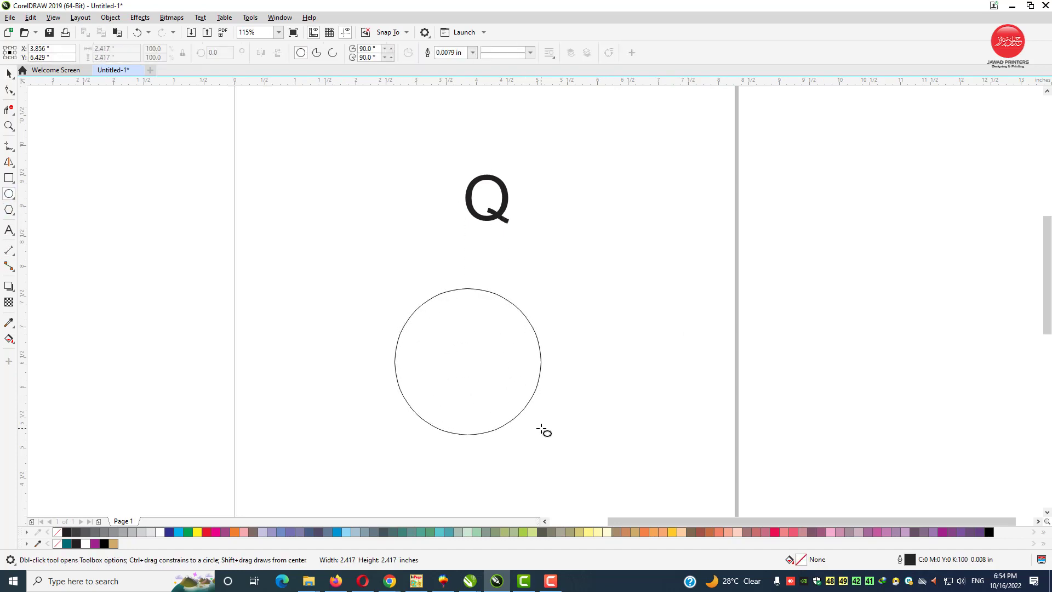
{"action": "key", "text": "space"}
{"action": "scroll", "coordinate": [428, 275], "scroll_direction": "up", "scroll_amount": 2}
{"action": "left_click_drag", "start_coordinate": [412, 270], "coordinate": [473, 291]}
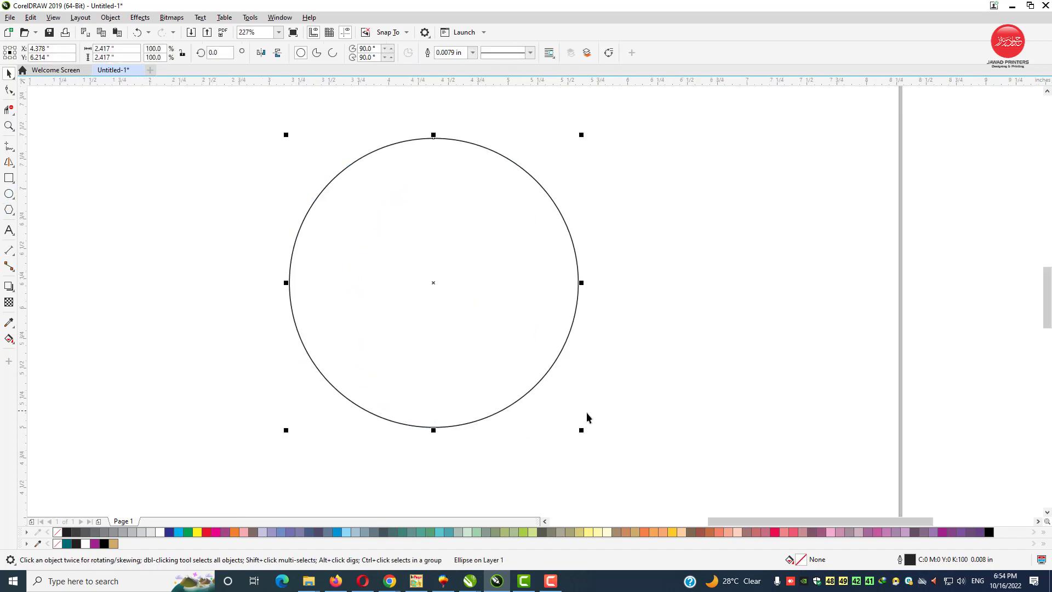
Step: Add two smaller concentric copies of the circle by scaling inward
{"action": "mouse_move", "coordinate": [583, 431]}
{"action": "left_mouse_down"}
{"action": "mouse_move", "coordinate": [524, 364]}
{"action": "mouse_move", "coordinate": [552, 411]}
{"action": "left_mouse_up"}
{"action": "left_click", "coordinate": [692, 418]}
{"action": "key", "text": "z"}
{"action": "scroll", "coordinate": [254, 319], "scroll_direction": "down", "scroll_amount": 2}
{"action": "scroll", "coordinate": [574, 394], "scroll_direction": "up", "scroll_amount": 3}
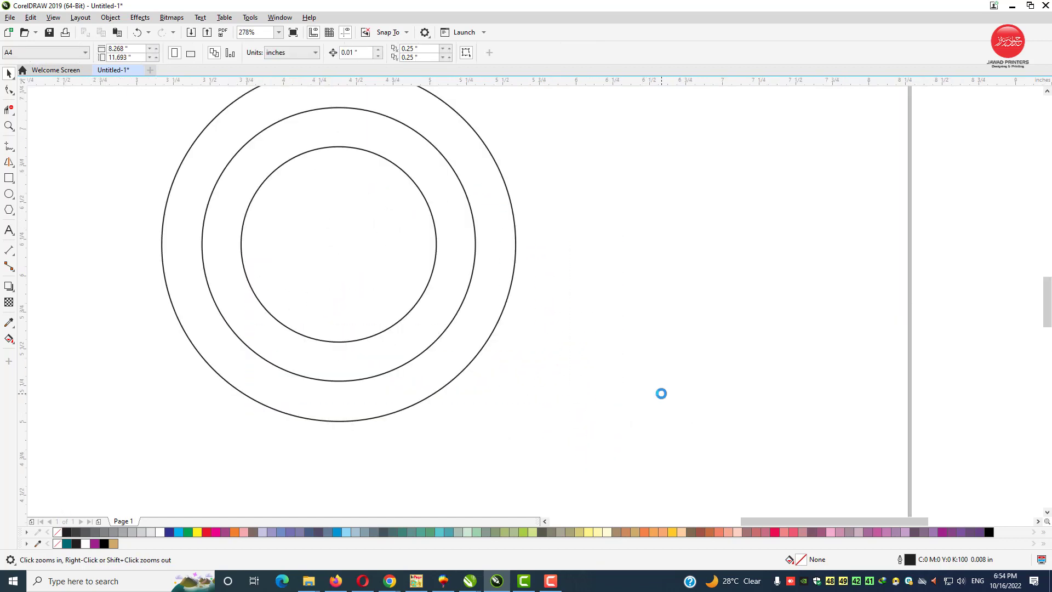
Step: Draw a straight two-node Bézier line across the outer ring's bottom, extending right
{"action": "left_click", "coordinate": [12, 149]}
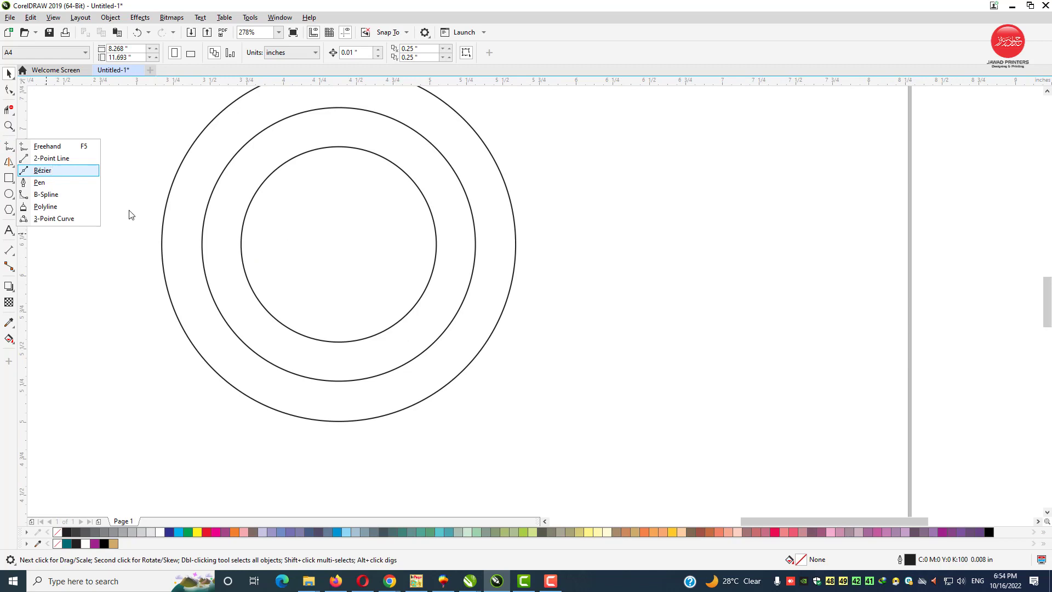
{"action": "key", "text": "Return"}
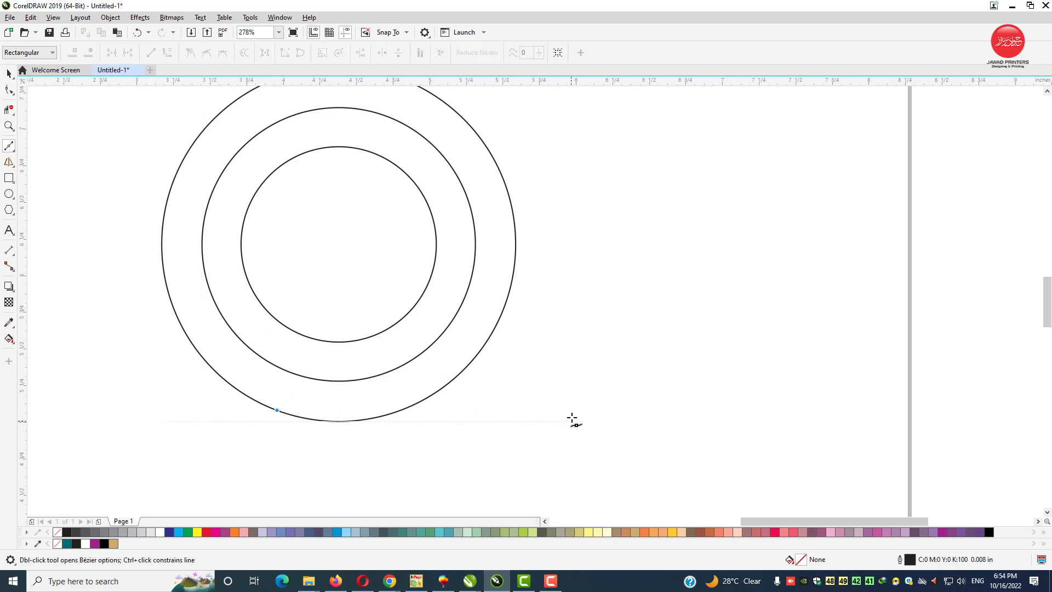
{"action": "left_click", "coordinate": [636, 415]}
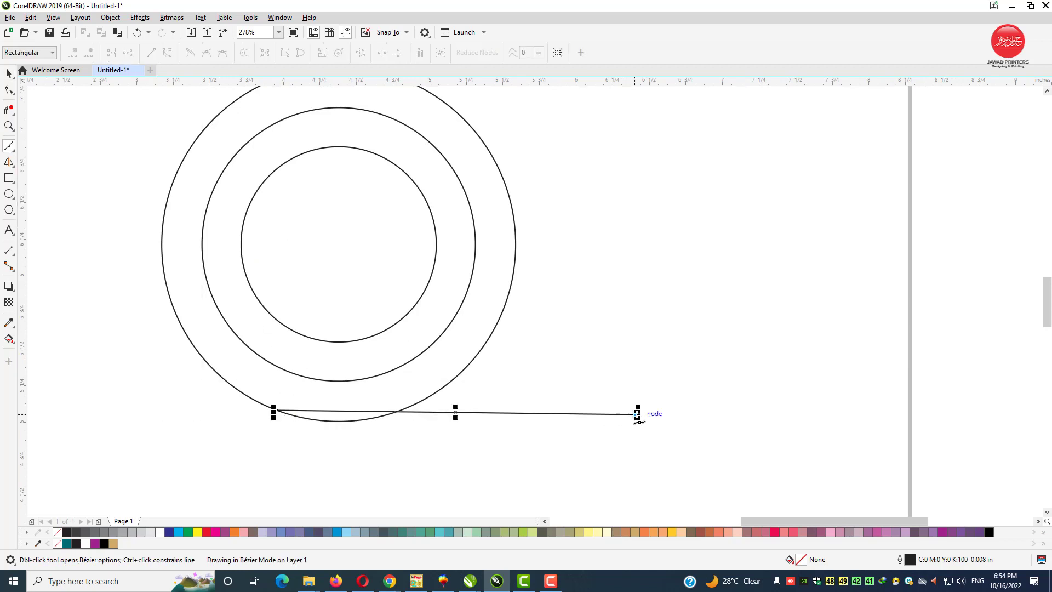
{"action": "left_click", "coordinate": [280, 411]}
{"action": "key", "text": "F10"}
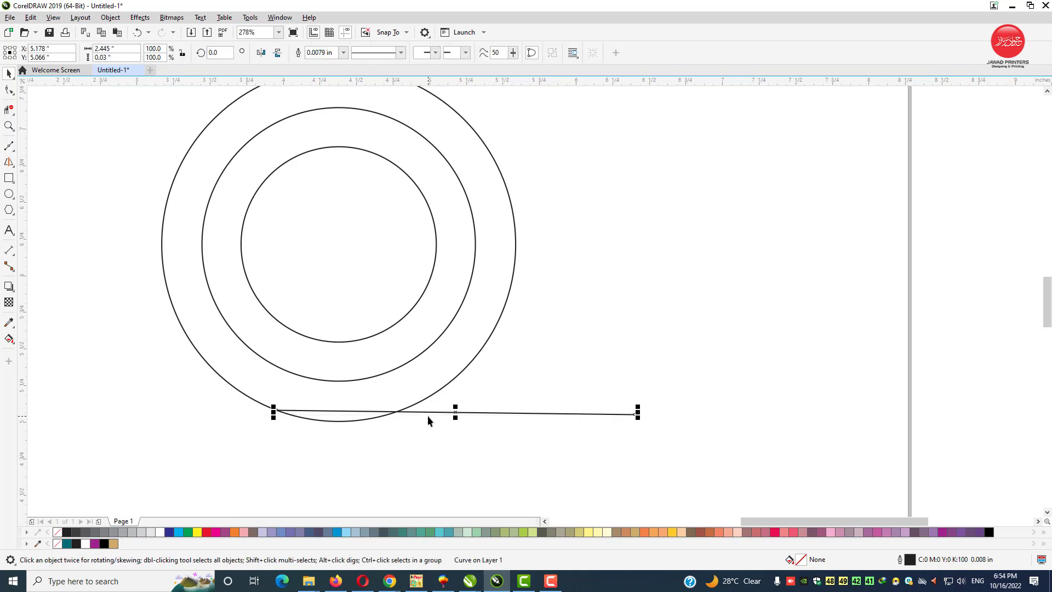
{"action": "right_click", "coordinate": [429, 412]}
{"action": "left_click", "coordinate": [535, 417]}
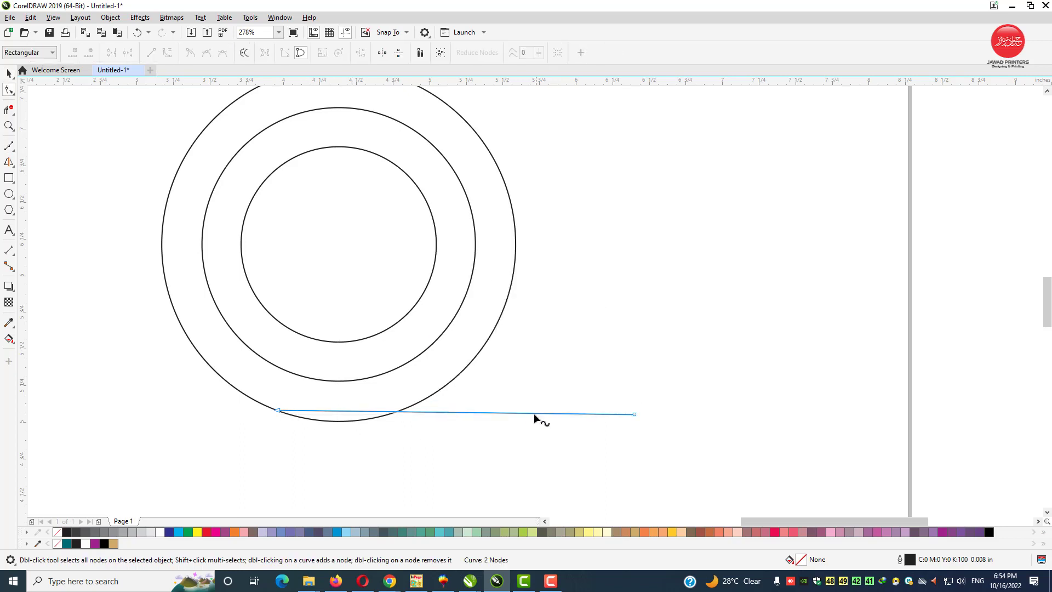
{"action": "right_click", "coordinate": [516, 416]}
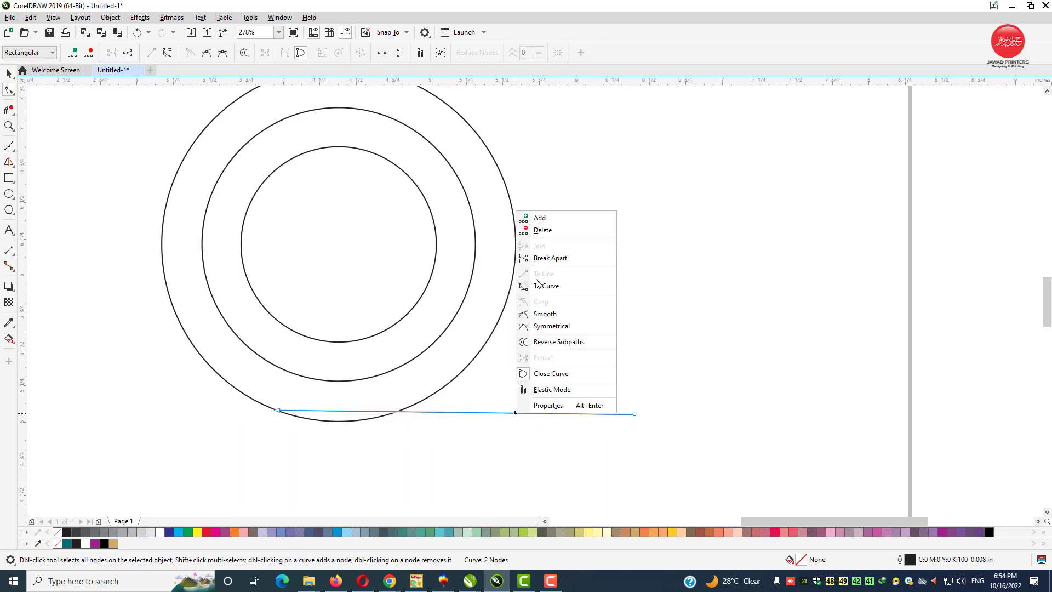
Step: Convert the line to a curve and drag its handles into an S-wave under the ring
{"action": "left_click", "coordinate": [539, 283]}
{"action": "mouse_move", "coordinate": [516, 413]}
{"action": "left_mouse_down"}
{"action": "mouse_move", "coordinate": [517, 350]}
{"action": "mouse_move", "coordinate": [517, 483]}
{"action": "left_mouse_up"}
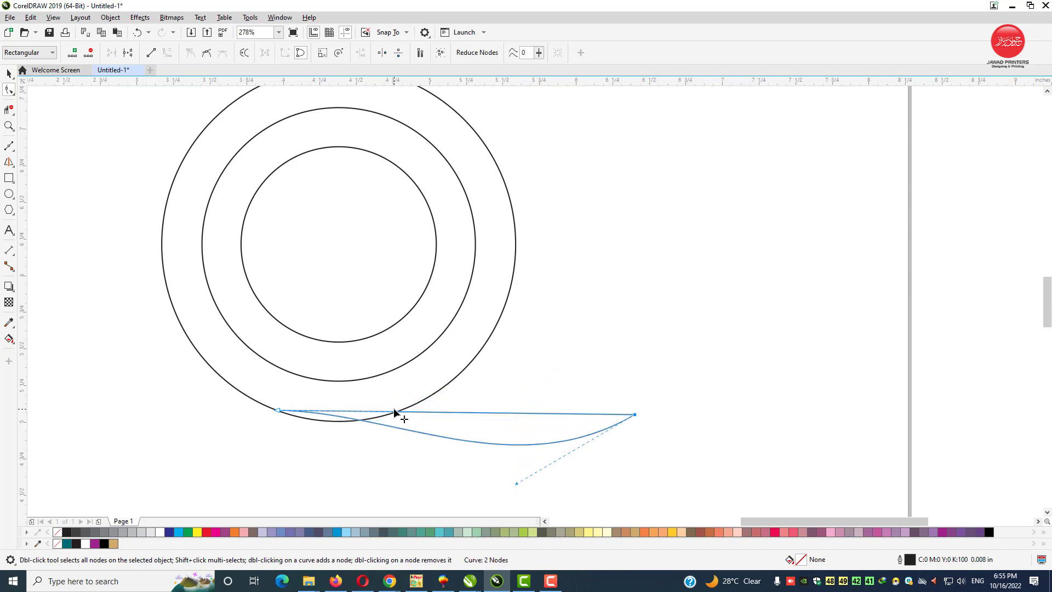
{"action": "left_click_drag", "start_coordinate": [393, 411], "coordinate": [425, 310]}
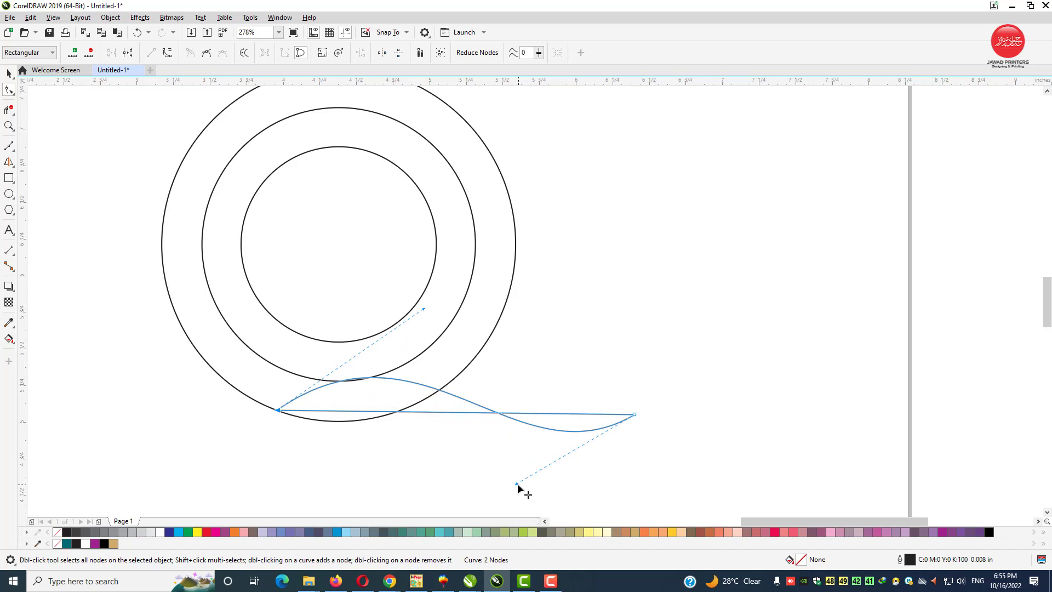
{"action": "left_click_drag", "start_coordinate": [518, 484], "coordinate": [441, 500]}
{"action": "key", "text": "F2"}
{"action": "scroll", "coordinate": [419, 338], "scroll_direction": "up", "scroll_amount": 1}
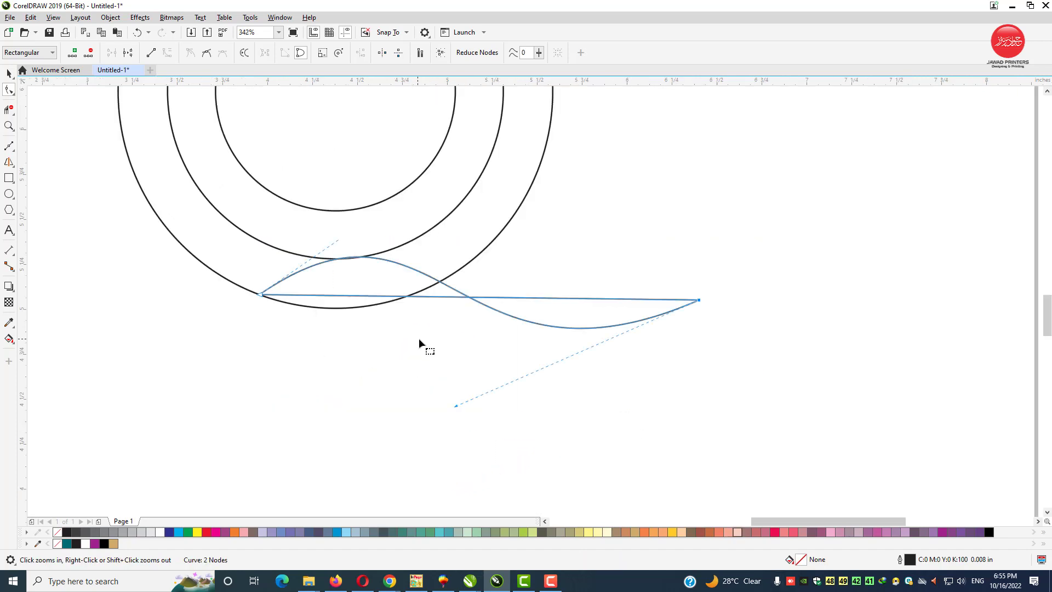
{"action": "right_click", "coordinate": [446, 295]}
{"action": "key", "text": "Escape"}
{"action": "right_click", "coordinate": [443, 297]}
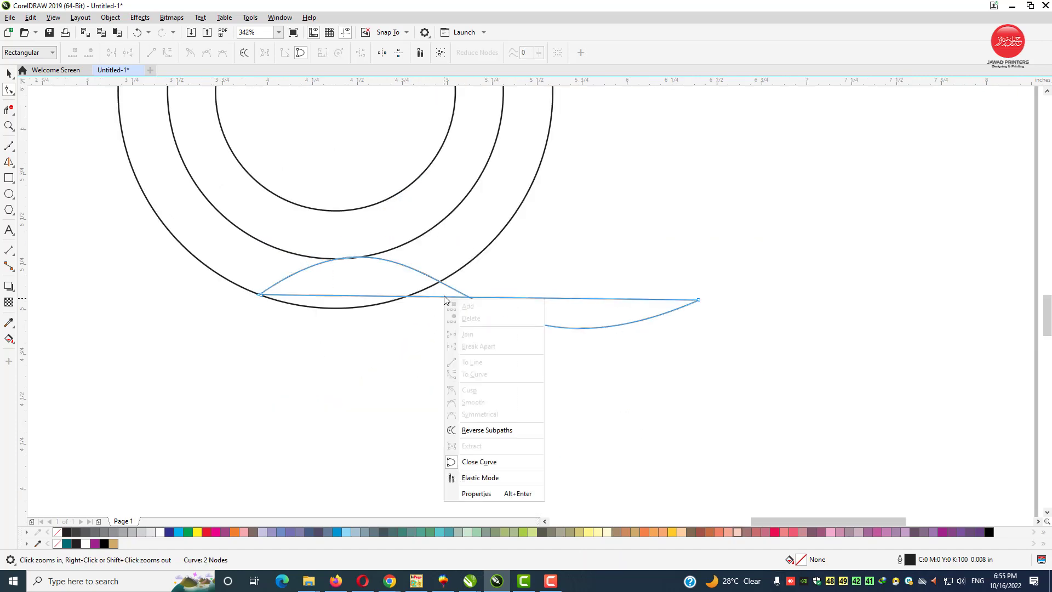
{"action": "key", "text": "Escape"}
{"action": "right_click", "coordinate": [444, 298]}
Step: Convert the second straight segment to a curve and bow it into a leaf-like wave
{"action": "left_click", "coordinate": [483, 373]}
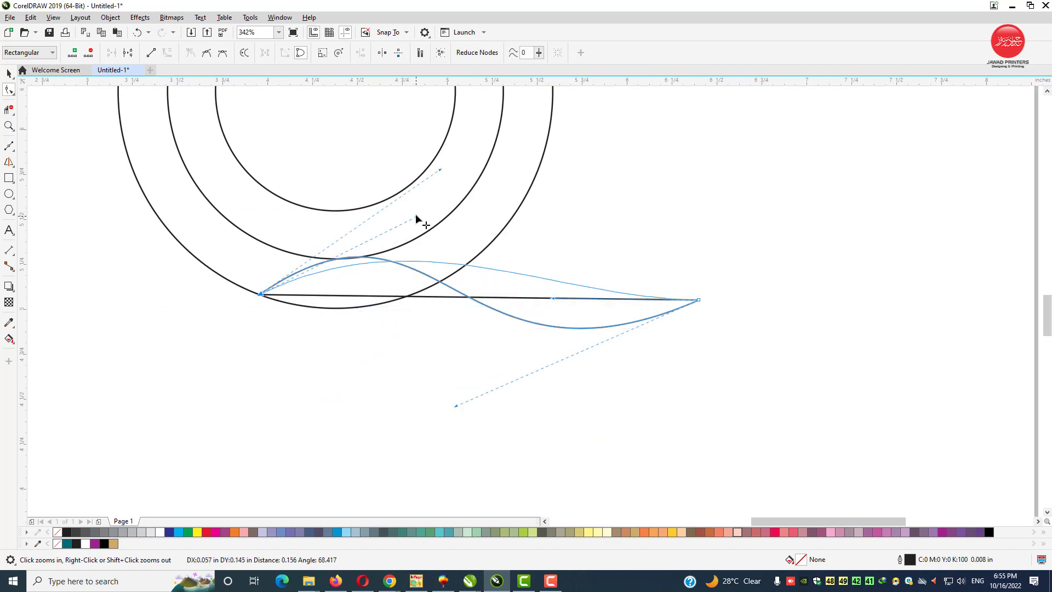
{"action": "left_click_drag", "start_coordinate": [410, 297], "coordinate": [417, 241]}
{"action": "left_click_drag", "start_coordinate": [552, 301], "coordinate": [473, 483]}
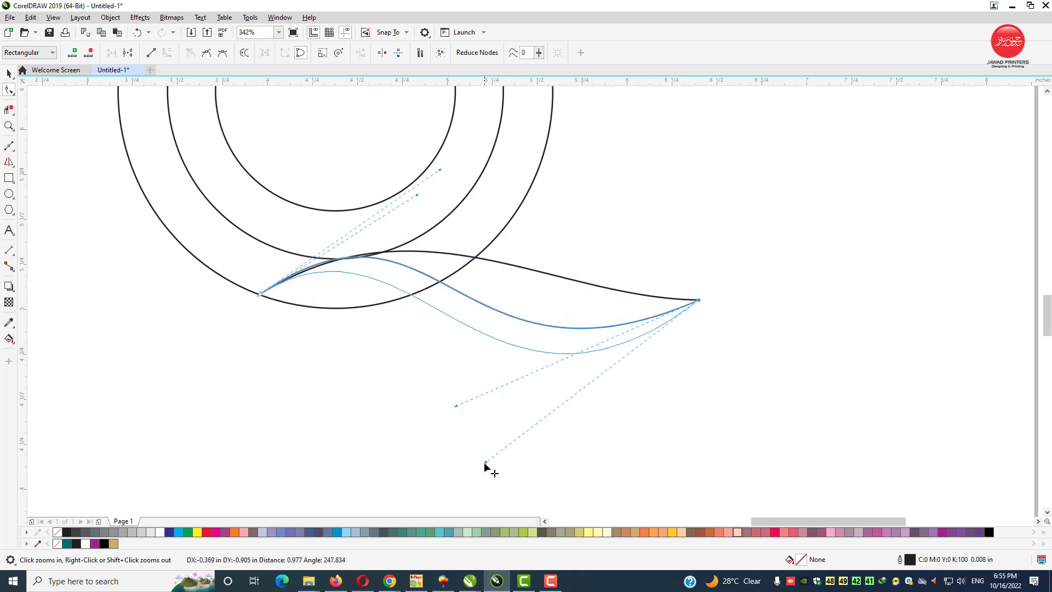
{"action": "left_click_drag", "start_coordinate": [417, 197], "coordinate": [420, 278]}
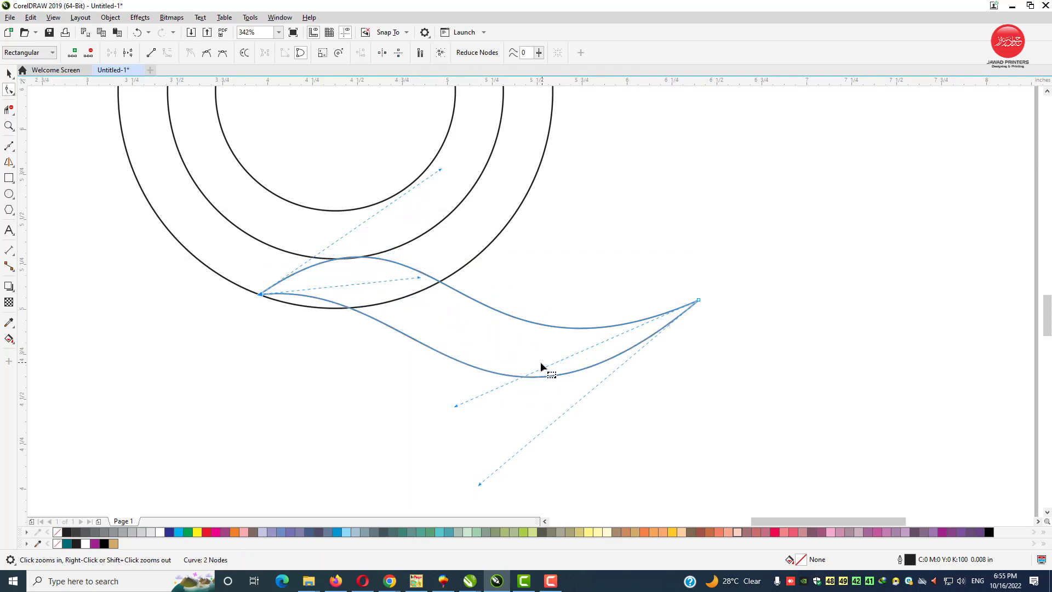
Step: Fine-tune both curves' handles into a pointed, swooping tail
{"action": "left_click_drag", "start_coordinate": [455, 405], "coordinate": [466, 386]}
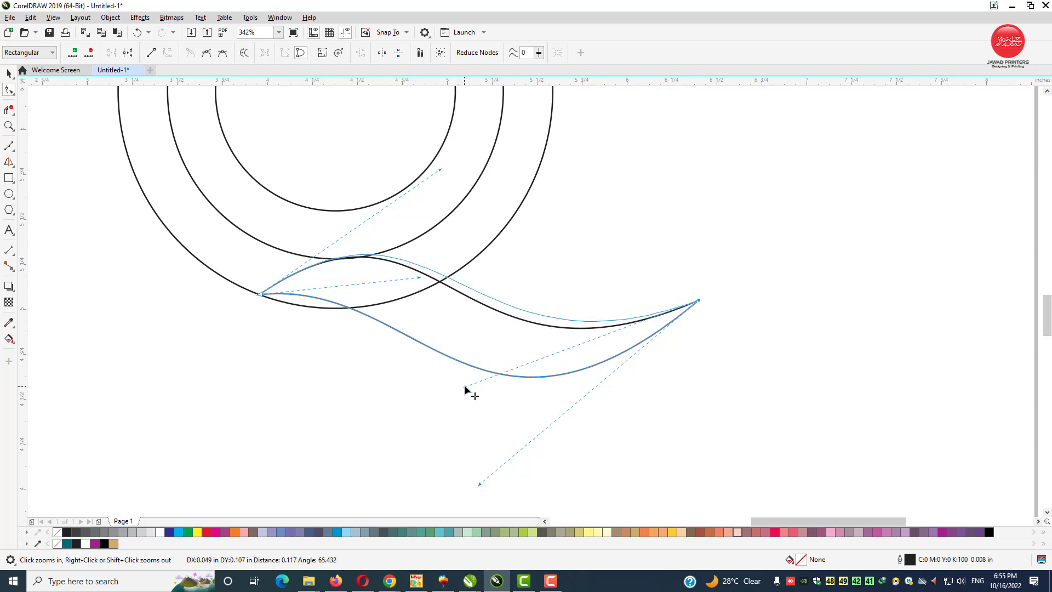
{"action": "left_click_drag", "start_coordinate": [423, 283], "coordinate": [457, 293]}
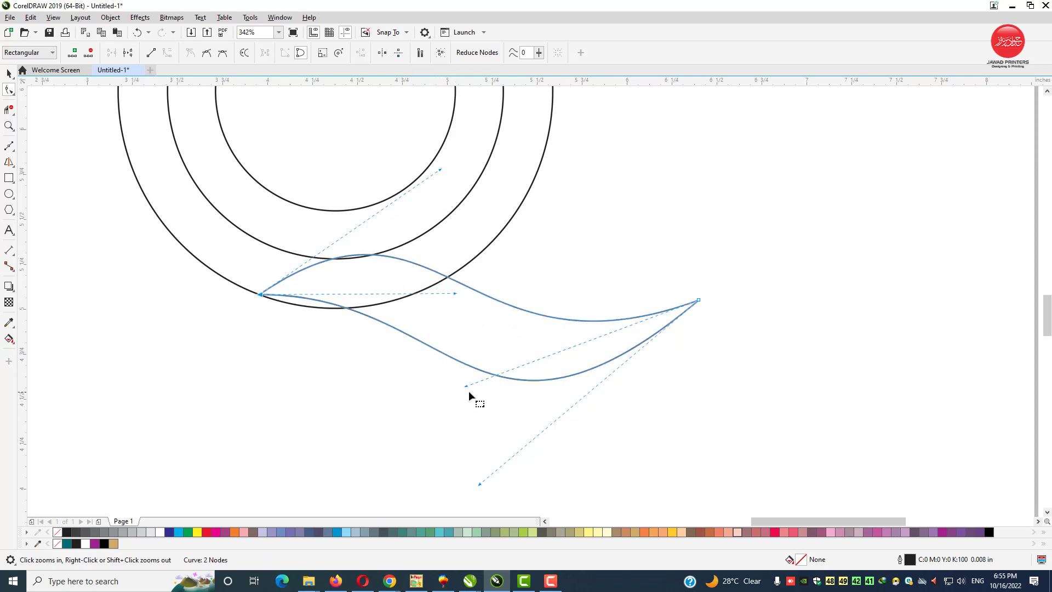
{"action": "left_click_drag", "start_coordinate": [461, 386], "coordinate": [456, 385]}
{"action": "left_click_drag", "start_coordinate": [478, 485], "coordinate": [478, 477]}
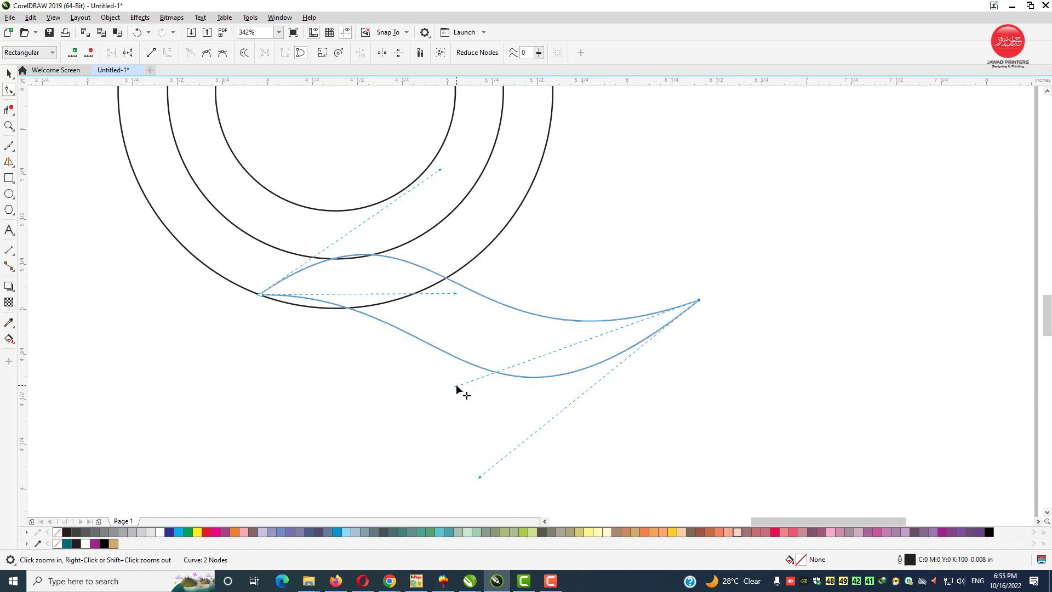
{"action": "left_click_drag", "start_coordinate": [456, 385], "coordinate": [463, 377]}
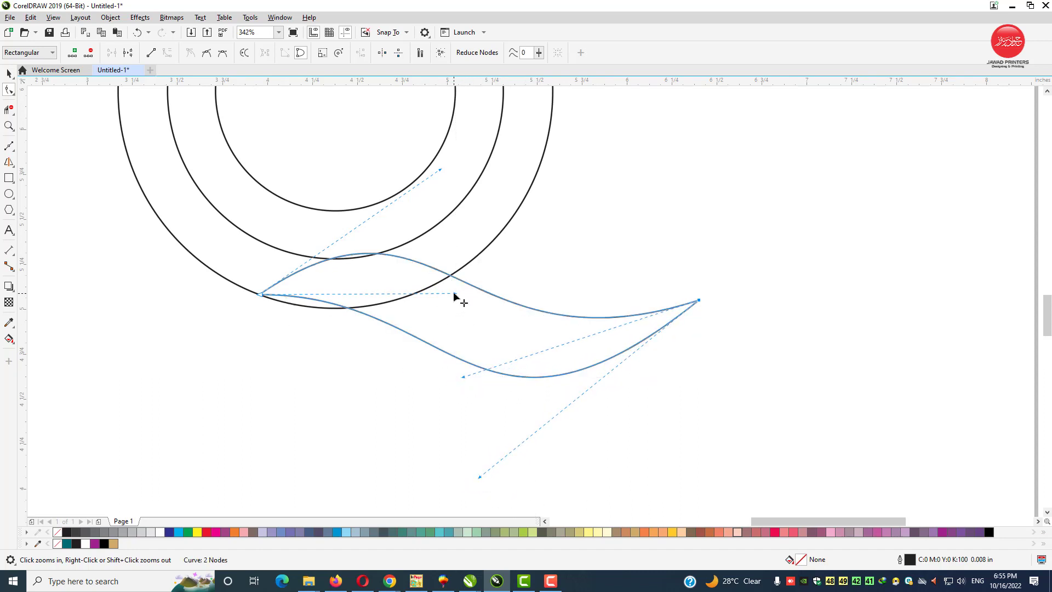
{"action": "left_click_drag", "start_coordinate": [455, 295], "coordinate": [449, 300]}
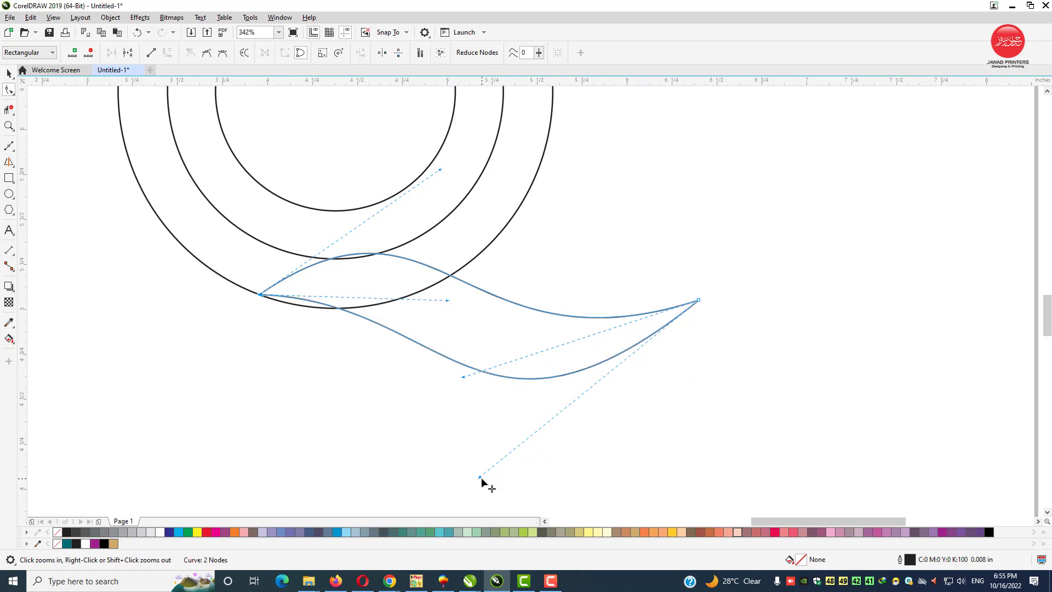
{"action": "left_click_drag", "start_coordinate": [480, 477], "coordinate": [478, 471]}
{"action": "key", "text": "space"}
Step: Tilt the tail slightly counter-clockwise and move it into place
{"action": "left_click_drag", "start_coordinate": [703, 252], "coordinate": [699, 235]}
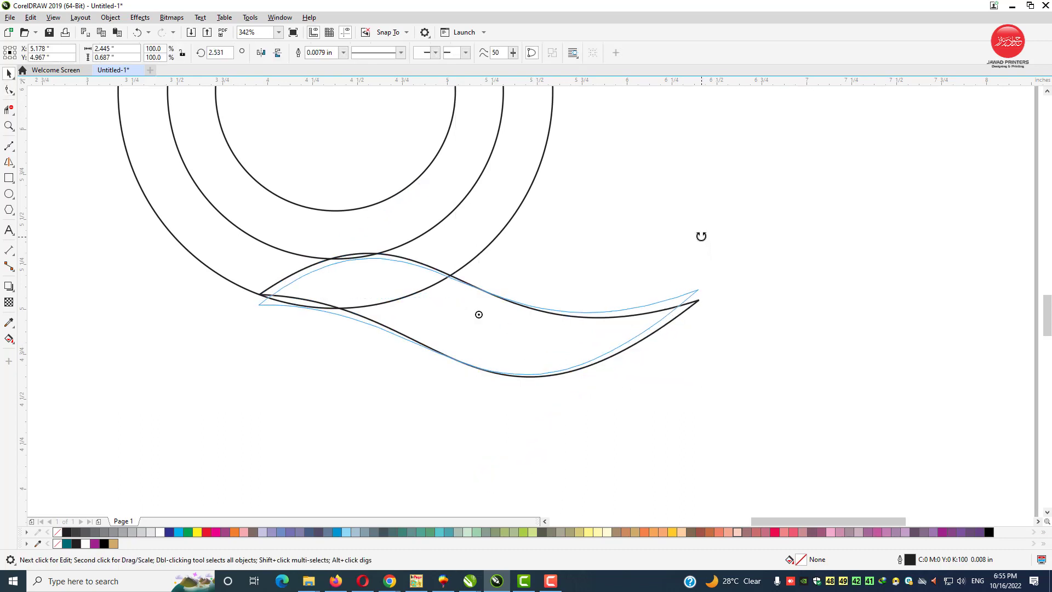
{"action": "left_click_drag", "start_coordinate": [523, 348], "coordinate": [520, 322]}
{"action": "key", "text": "space"}
{"action": "left_click", "coordinate": [261, 292]}
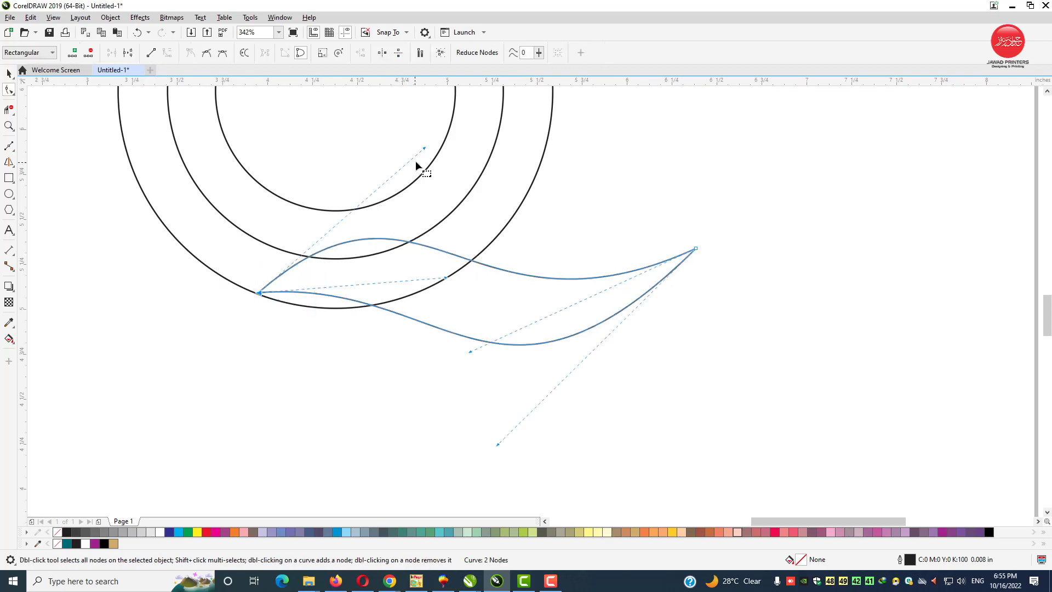
Step: Reshape the tail's upper and lower curves into a deeper sweep
{"action": "left_click_drag", "start_coordinate": [426, 150], "coordinate": [428, 126]}
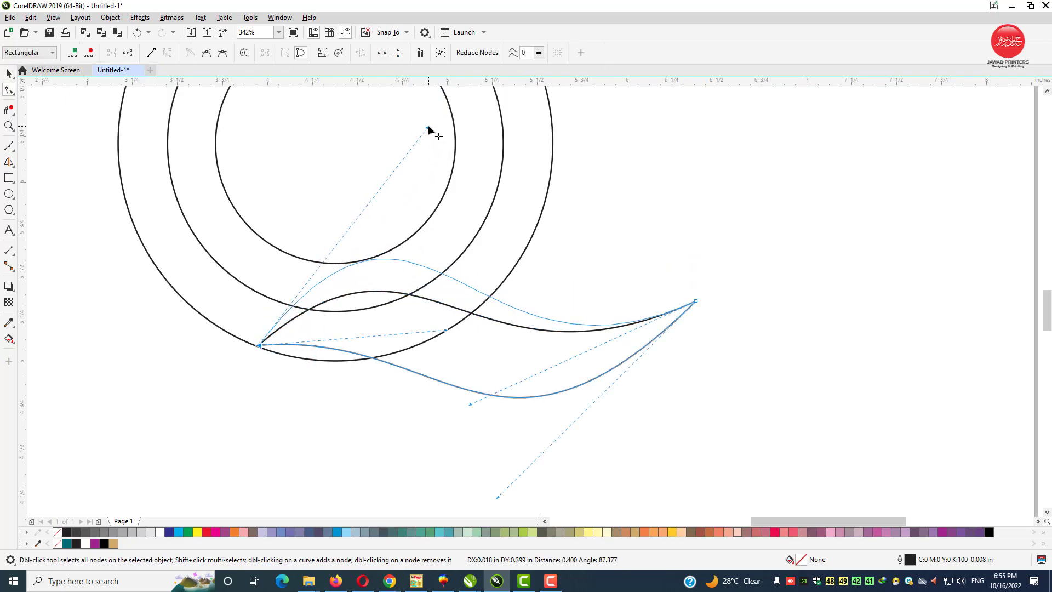
{"action": "left_click_drag", "start_coordinate": [470, 402], "coordinate": [467, 397]}
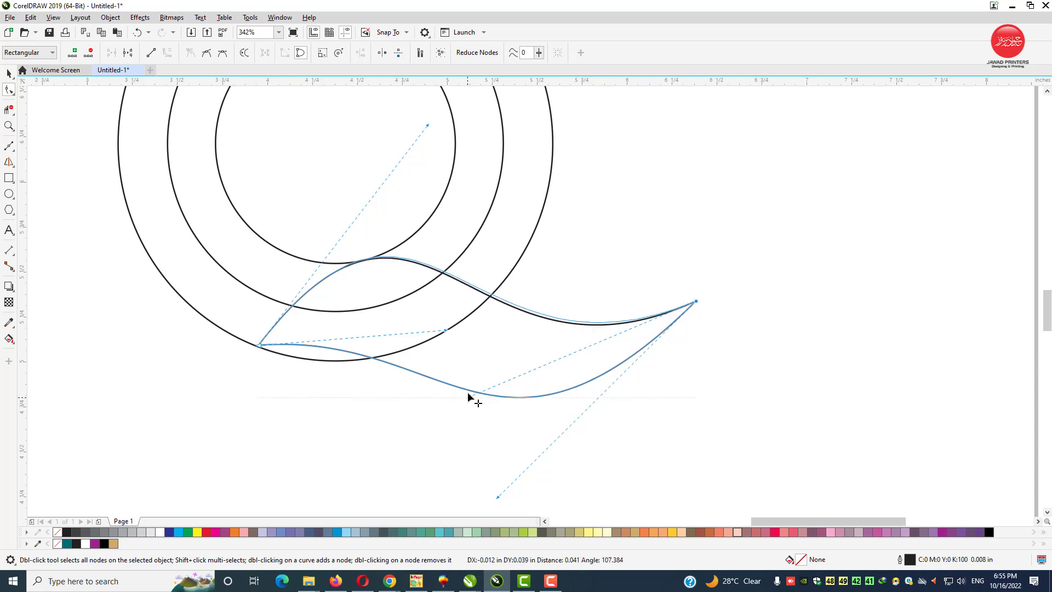
{"action": "left_click_drag", "start_coordinate": [448, 331], "coordinate": [426, 294]}
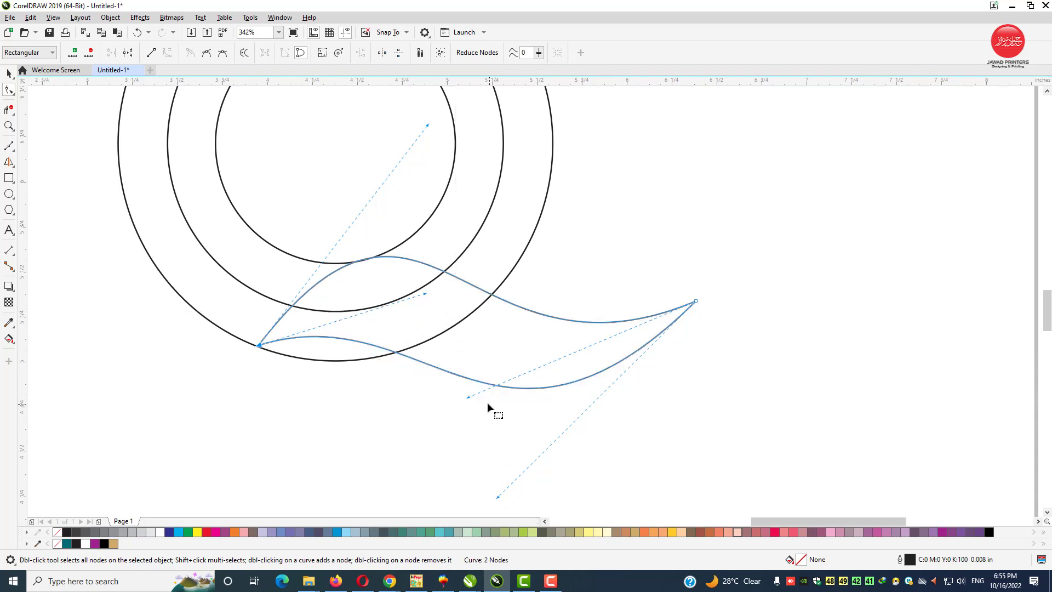
{"action": "left_click_drag", "start_coordinate": [468, 402], "coordinate": [470, 394]}
{"action": "scroll", "coordinate": [470, 393], "scroll_direction": "down", "scroll_amount": 3}
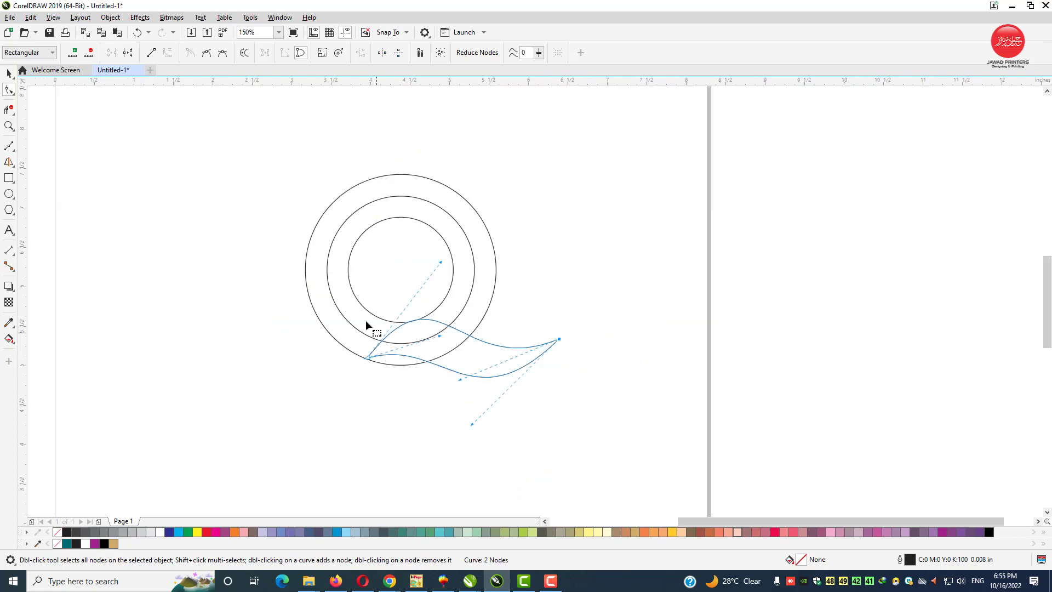
{"action": "scroll", "coordinate": [367, 325], "scroll_direction": "up", "scroll_amount": 2}
{"action": "left_click_drag", "start_coordinate": [477, 348], "coordinate": [463, 372]}
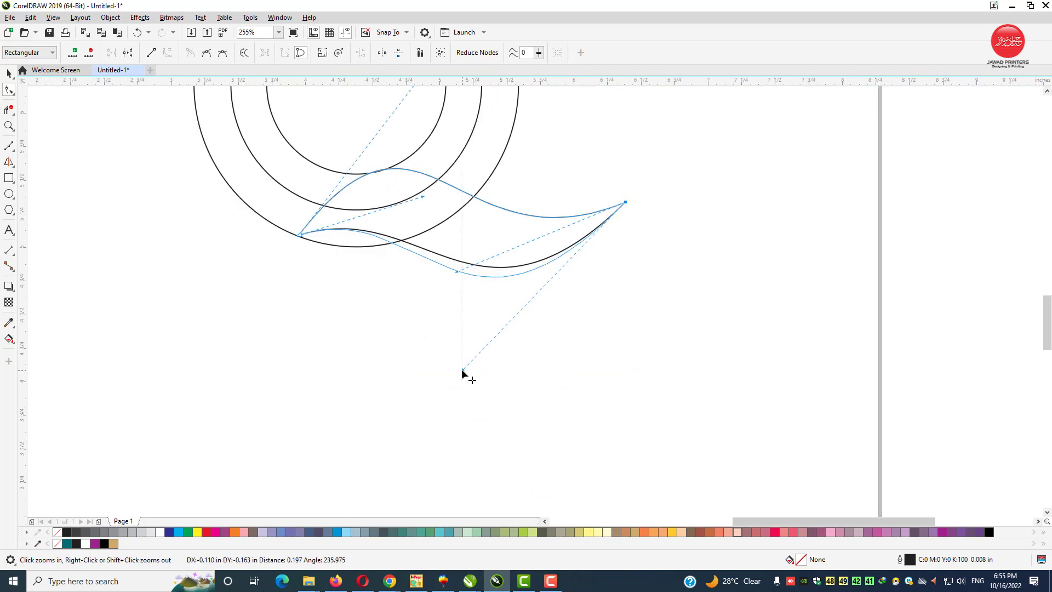
Step: Rotate the whole tail a few degrees
{"action": "key", "text": "space"}
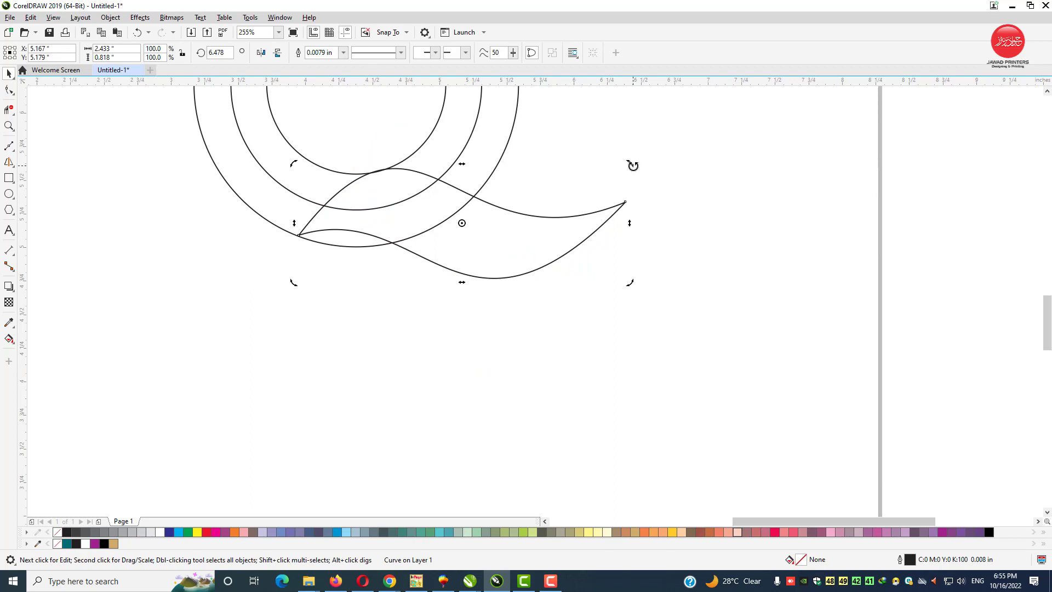
{"action": "left_click_drag", "start_coordinate": [633, 166], "coordinate": [631, 156]}
{"action": "scroll", "coordinate": [373, 356], "scroll_direction": "up", "scroll_amount": 1}
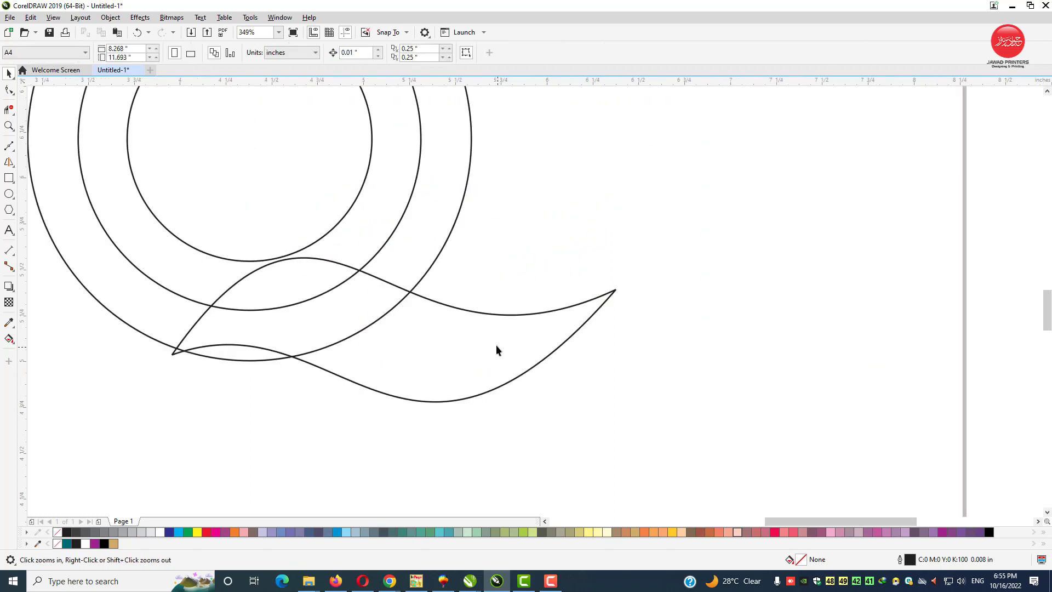
{"action": "left_click", "coordinate": [463, 367]}
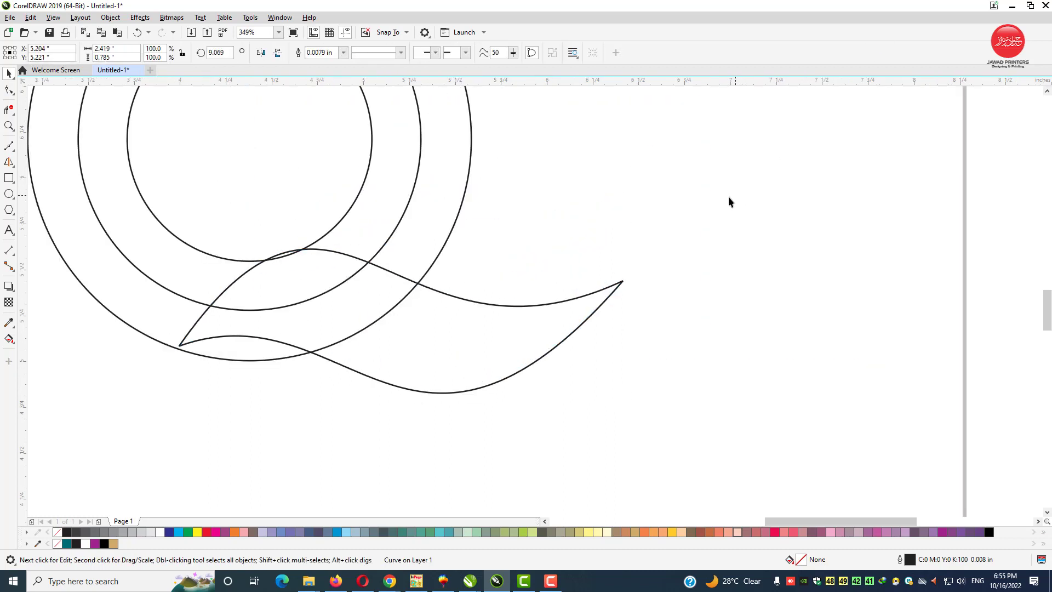
{"action": "scroll", "coordinate": [213, 267], "scroll_direction": "up", "scroll_amount": 3}
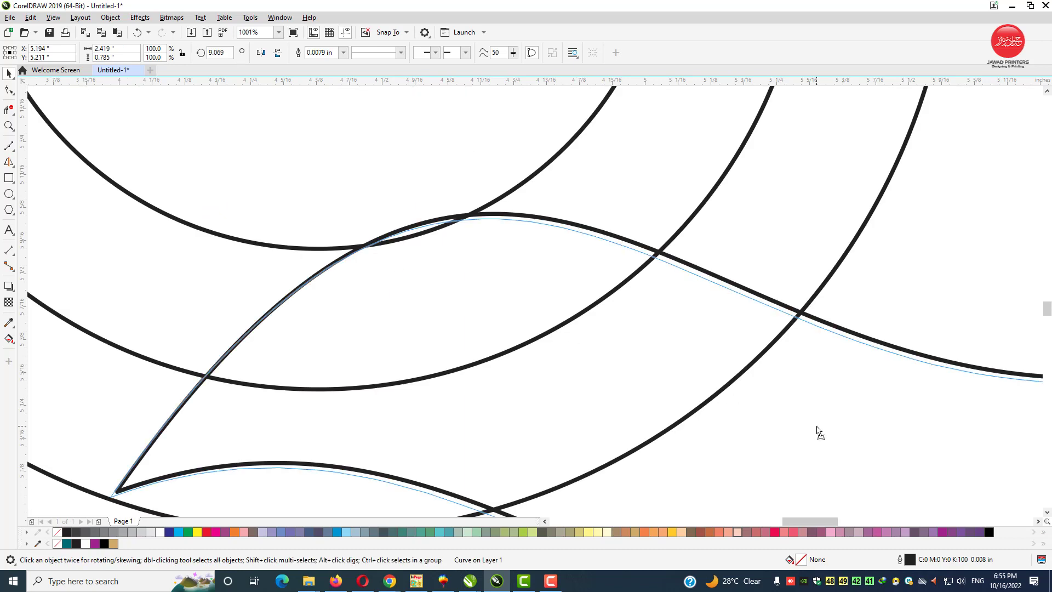
{"action": "scroll", "coordinate": [735, 341], "scroll_direction": "down", "scroll_amount": 4}
Step: Shrink the tail to 97.4% so it sits snugly against the rings
{"action": "key", "text": "z"}
{"action": "scroll", "coordinate": [501, 326], "scroll_direction": "up", "scroll_amount": 1}
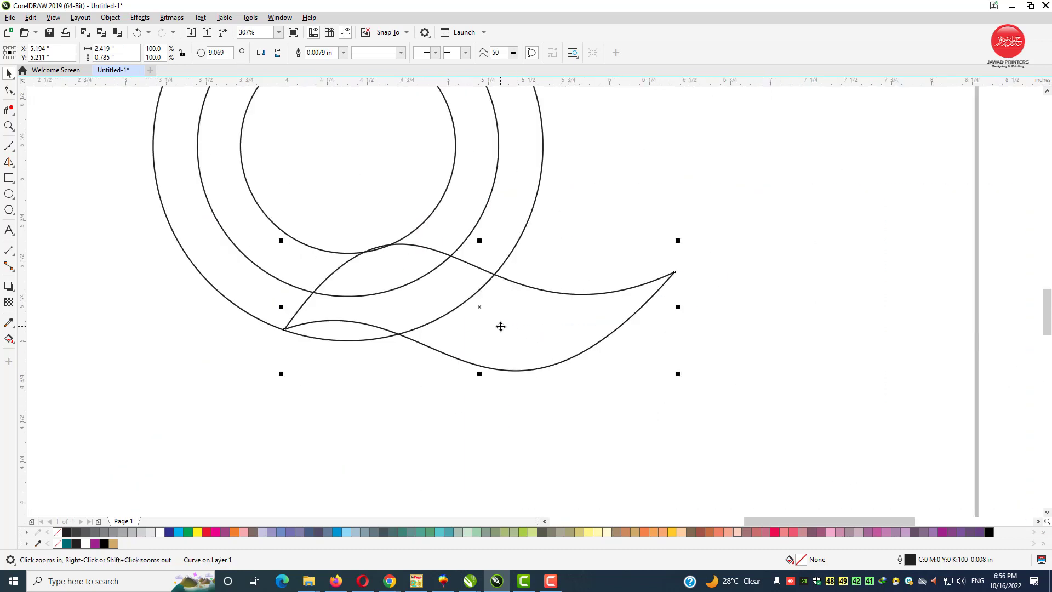
{"action": "scroll", "coordinate": [639, 377], "scroll_direction": "up", "scroll_amount": 2}
{"action": "left_click_drag", "start_coordinate": [666, 406], "coordinate": [655, 404]}
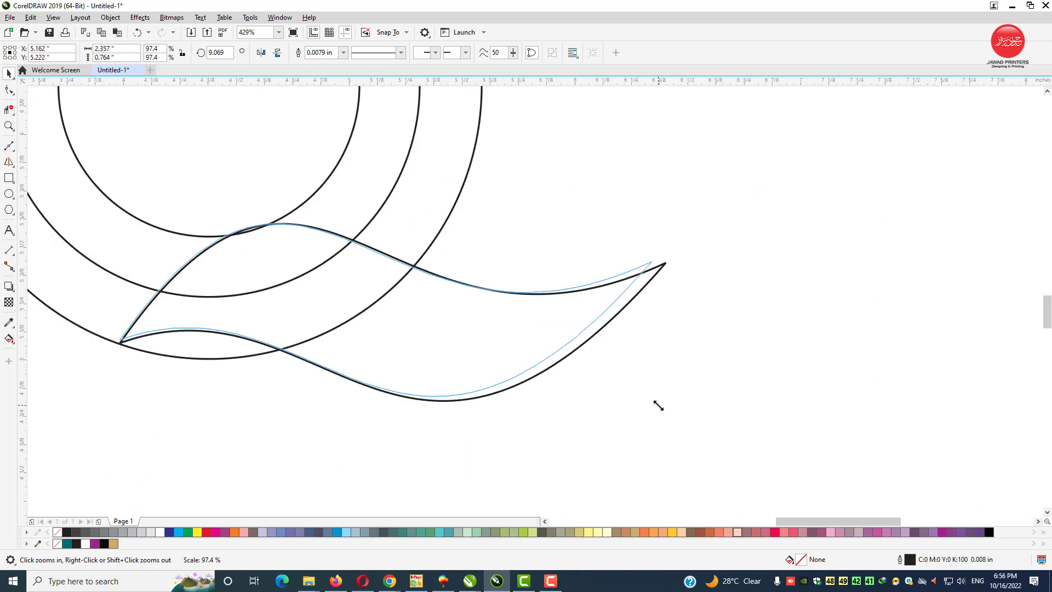
{"action": "scroll", "coordinate": [489, 296], "scroll_direction": "up", "scroll_amount": 4}
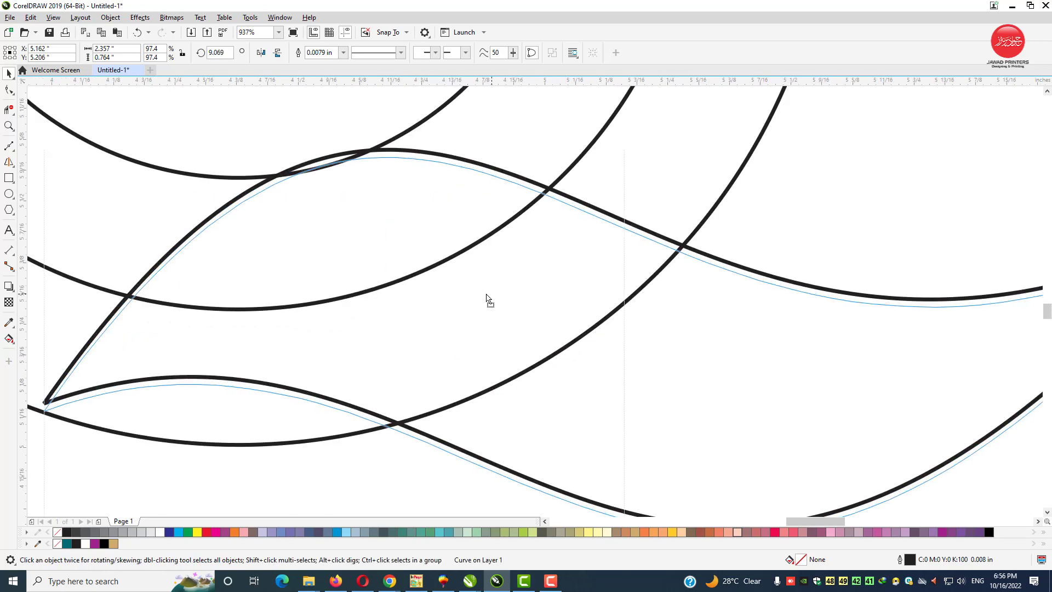
{"action": "key", "text": "z"}
{"action": "left_click_drag", "start_coordinate": [252, 219], "coordinate": [379, 201]}
{"action": "scroll", "coordinate": [378, 201], "scroll_direction": "down", "scroll_amount": 3}
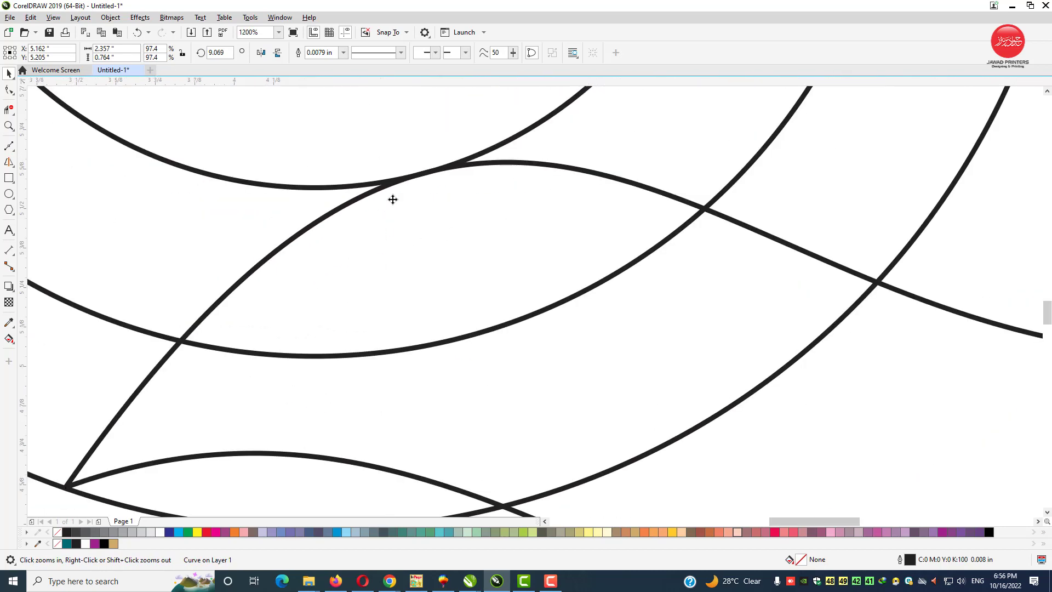
{"action": "scroll", "coordinate": [392, 198], "scroll_direction": "down", "scroll_amount": 3}
{"action": "left_click_drag", "start_coordinate": [683, 334], "coordinate": [668, 326]}
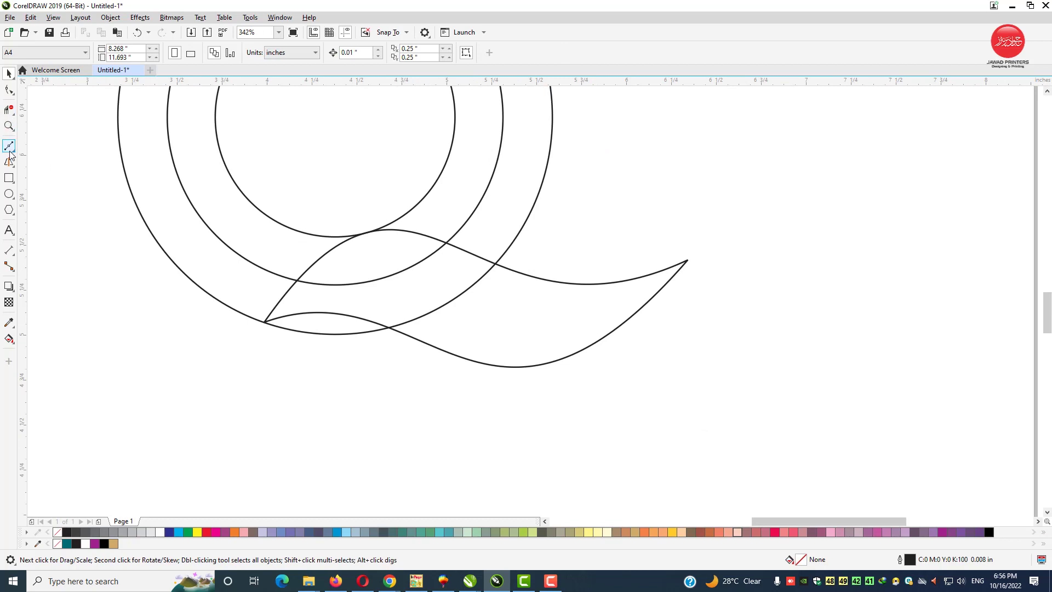
Step: Draw a straight freehand line joining the tail's left and right tips
{"action": "left_click", "coordinate": [10, 154]}
{"action": "left_click", "coordinate": [38, 144]}
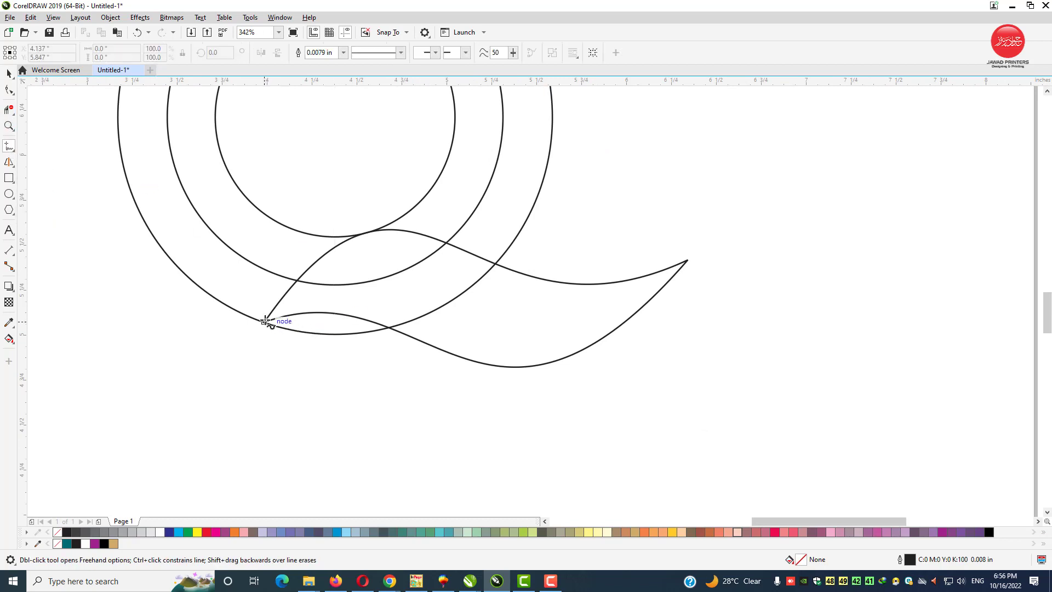
{"action": "left_click", "coordinate": [265, 322]}
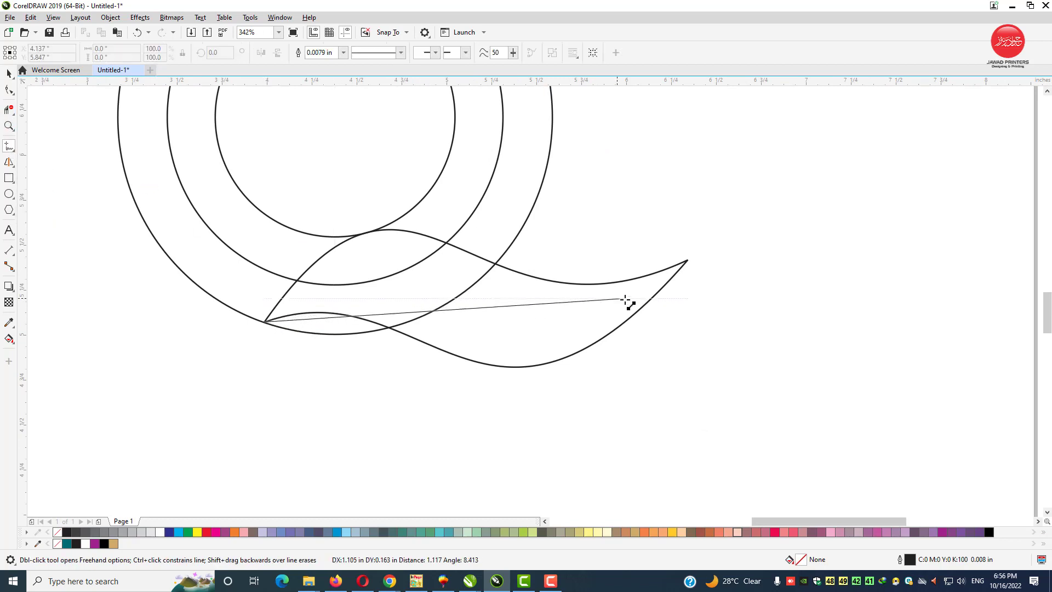
{"action": "left_click", "coordinate": [689, 261]}
{"action": "key", "text": "Escape"}
{"action": "scroll", "coordinate": [389, 241], "scroll_direction": "up", "scroll_amount": 2}
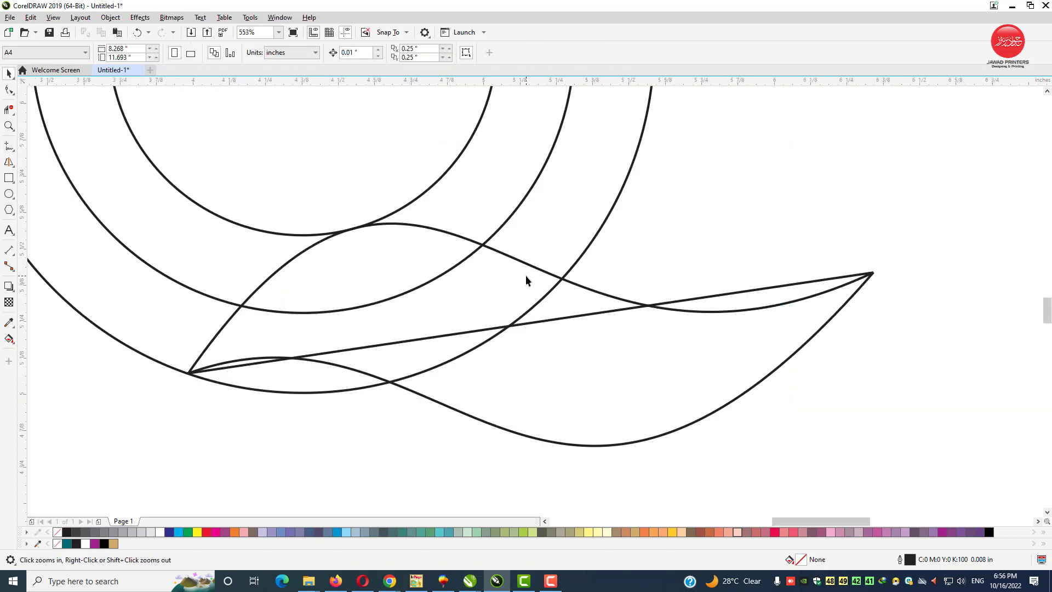
Step: Convert that line to a curve and bend it into an S-curve through the tail
{"action": "left_click", "coordinate": [524, 327]}
{"action": "left_click", "coordinate": [9, 91]}
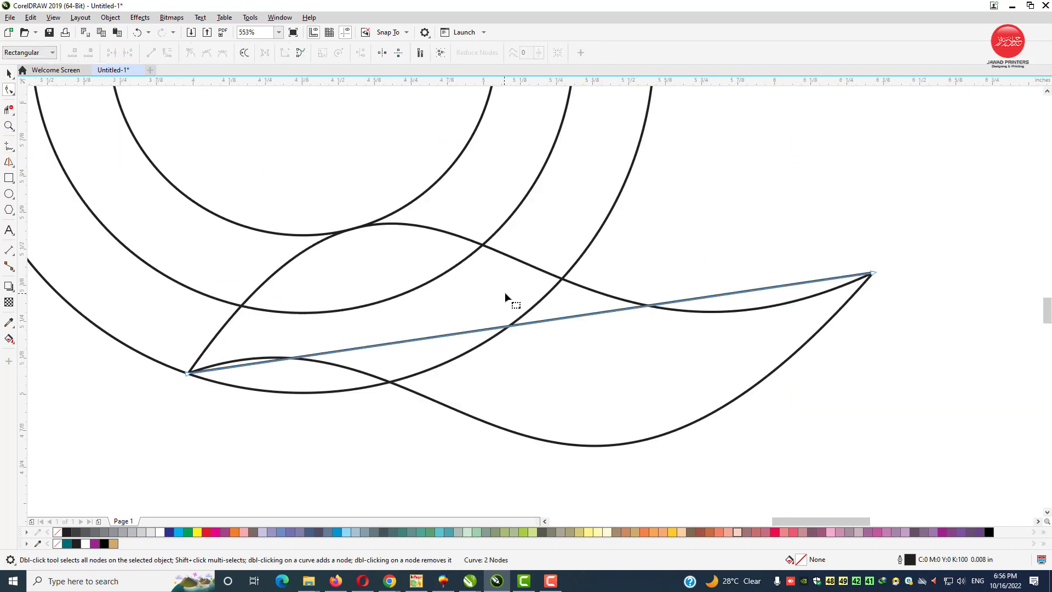
{"action": "right_click", "coordinate": [530, 325]}
{"action": "left_click", "coordinate": [550, 393]}
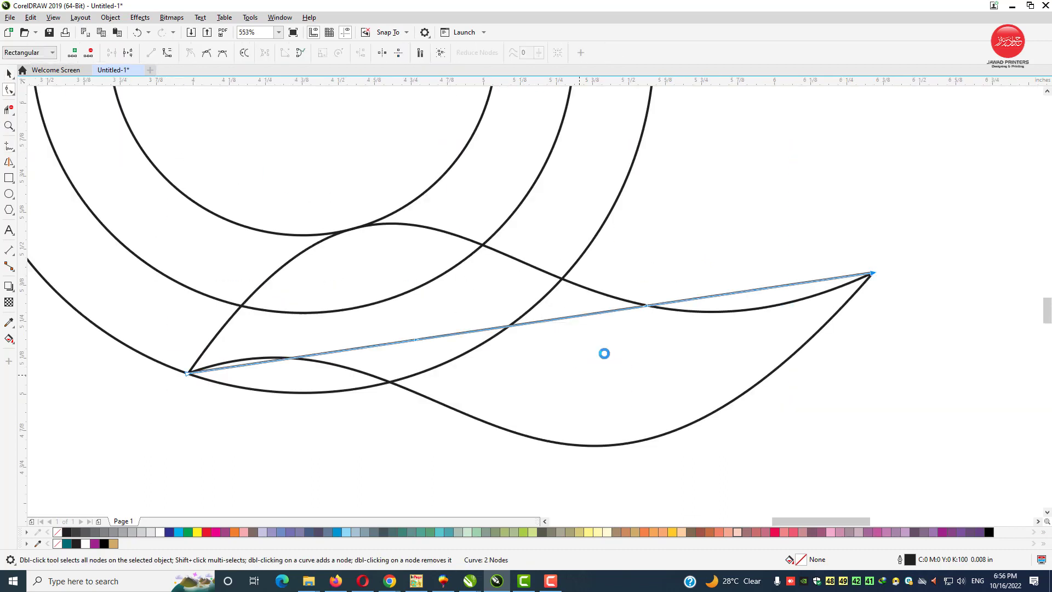
{"action": "left_click_drag", "start_coordinate": [646, 304], "coordinate": [646, 452]}
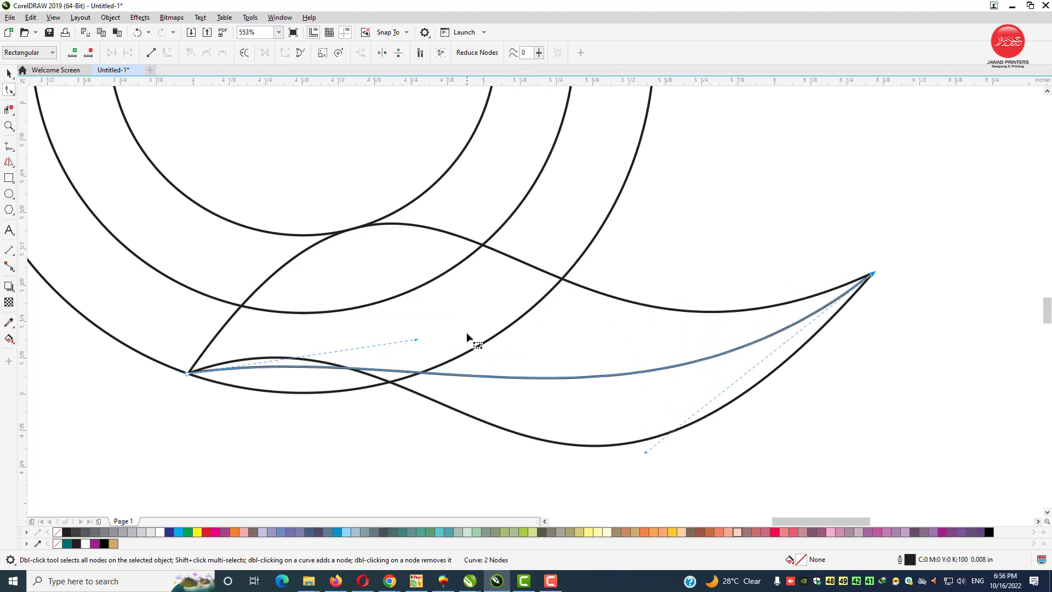
{"action": "left_click_drag", "start_coordinate": [417, 343], "coordinate": [409, 176]}
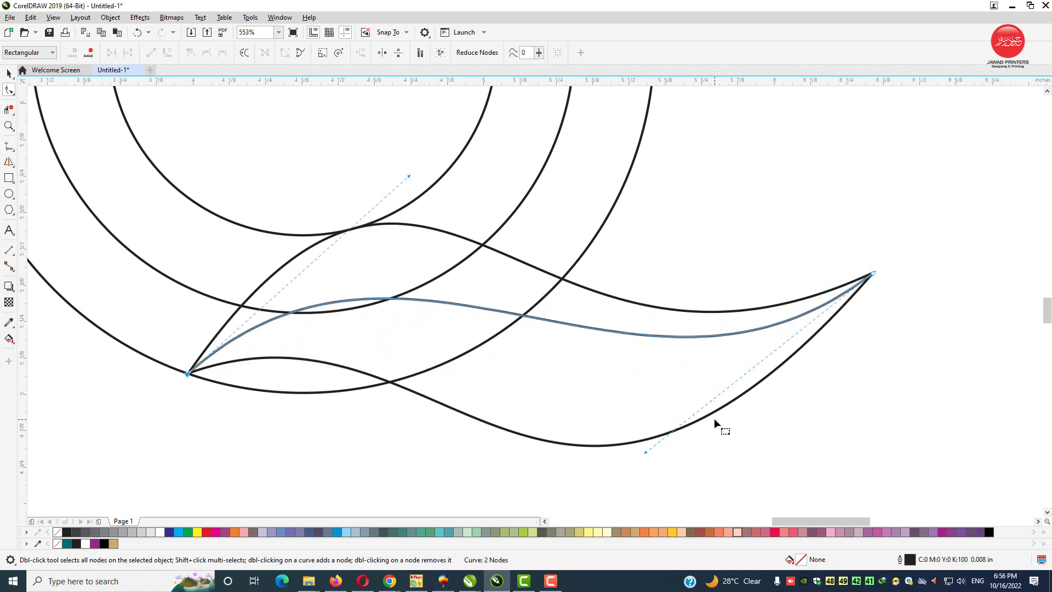
{"action": "left_click_drag", "start_coordinate": [644, 453], "coordinate": [541, 485]}
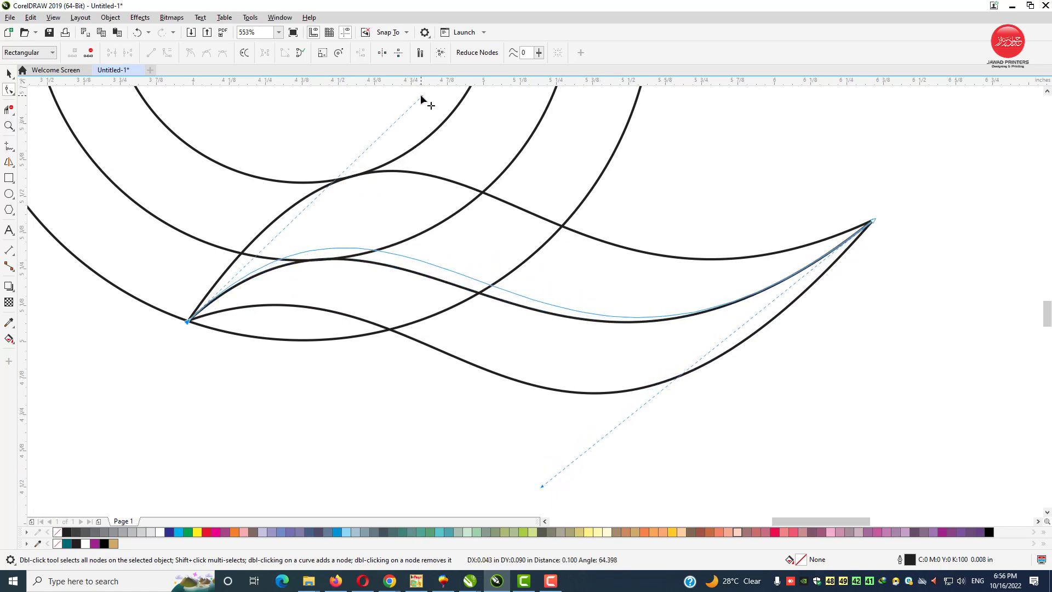
{"action": "mouse_move", "coordinate": [408, 125]}
{"action": "left_mouse_down"}
{"action": "mouse_move", "coordinate": [433, 91]}
{"action": "mouse_move", "coordinate": [441, 123]}
{"action": "left_mouse_up"}
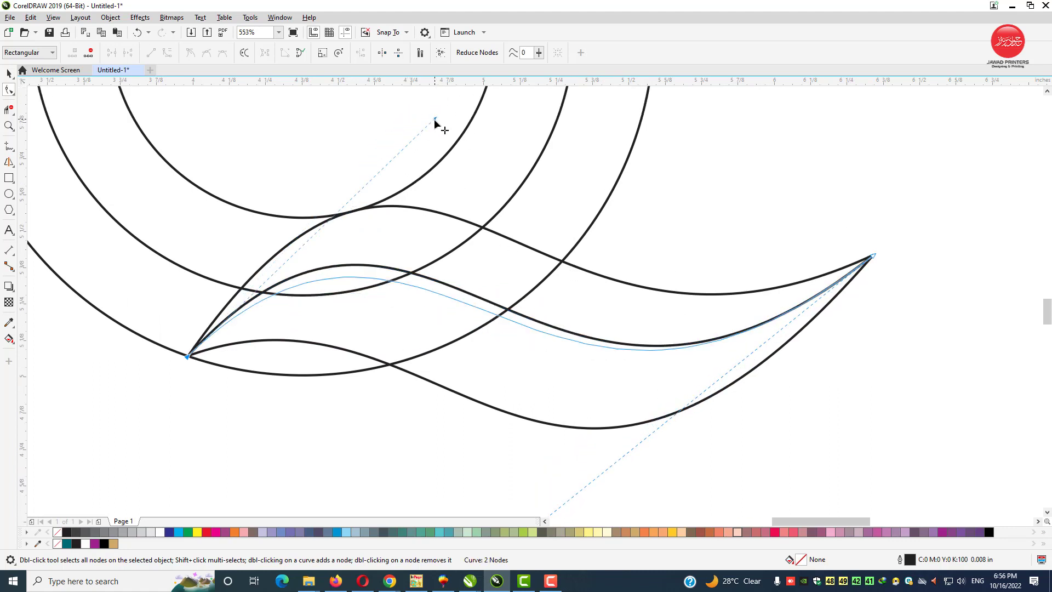
{"action": "scroll", "coordinate": [544, 312], "scroll_direction": "down", "scroll_amount": 3}
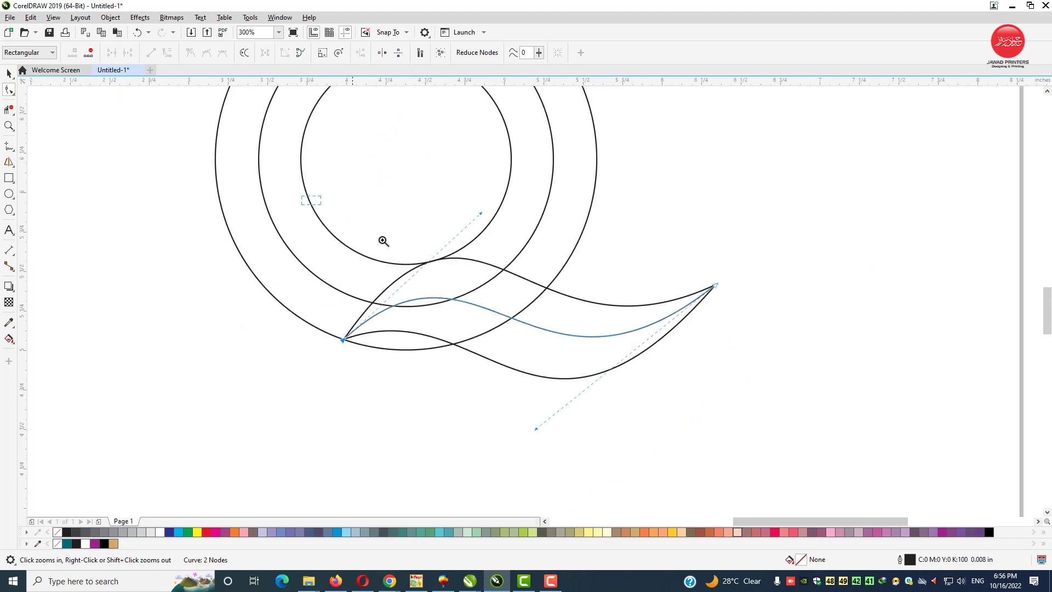
{"action": "scroll", "coordinate": [495, 344], "scroll_direction": "up", "scroll_amount": 1}
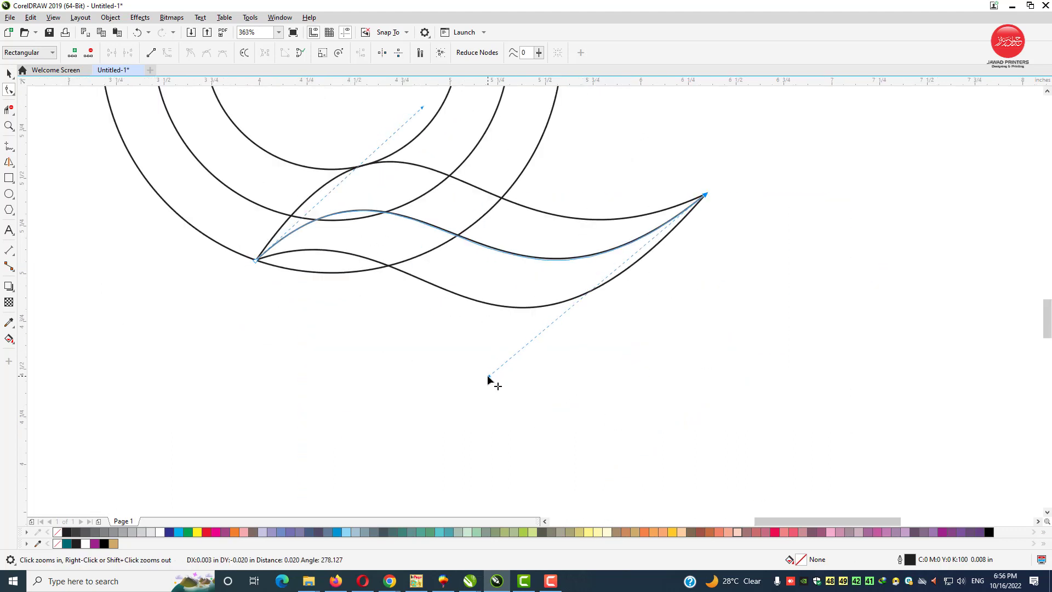
{"action": "left_click_drag", "start_coordinate": [484, 370], "coordinate": [492, 378]}
{"action": "key", "text": "Escape"}
Step: Trim the crossing segments inside the tail with Virtual Segment Delete
{"action": "scroll", "coordinate": [475, 354], "scroll_direction": "down", "scroll_amount": 6}
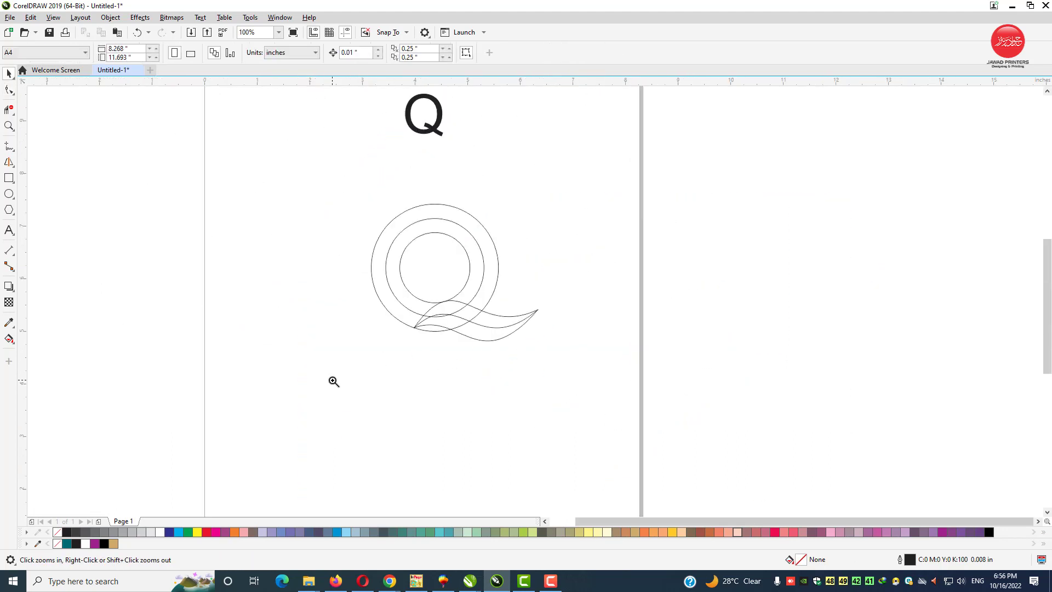
{"action": "left_click_drag", "start_coordinate": [332, 380], "coordinate": [603, 210]}
{"action": "scroll", "coordinate": [467, 319], "scroll_direction": "up", "scroll_amount": 2}
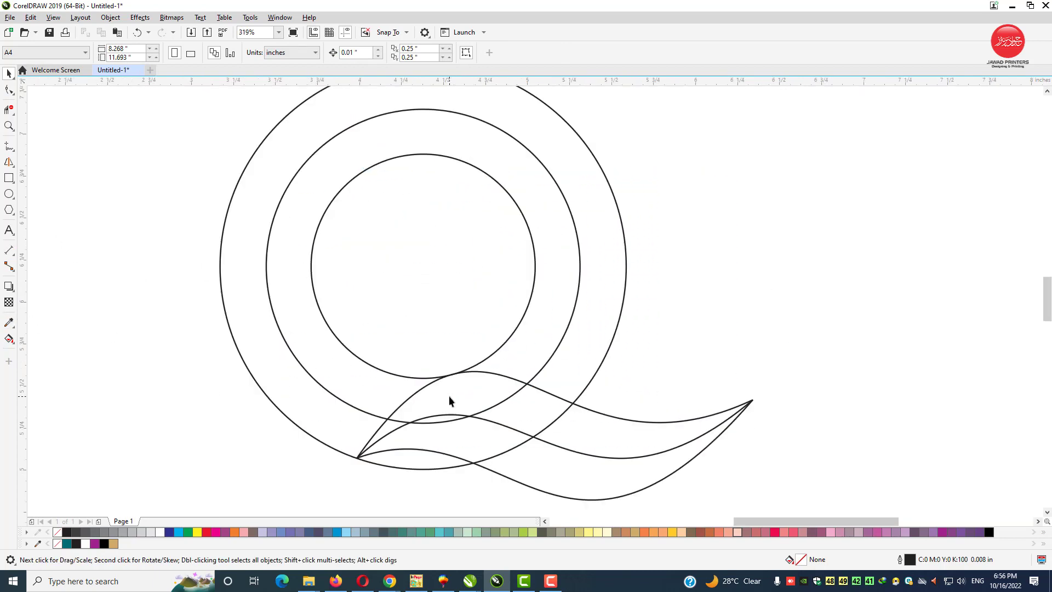
{"action": "left_click", "coordinate": [482, 417]}
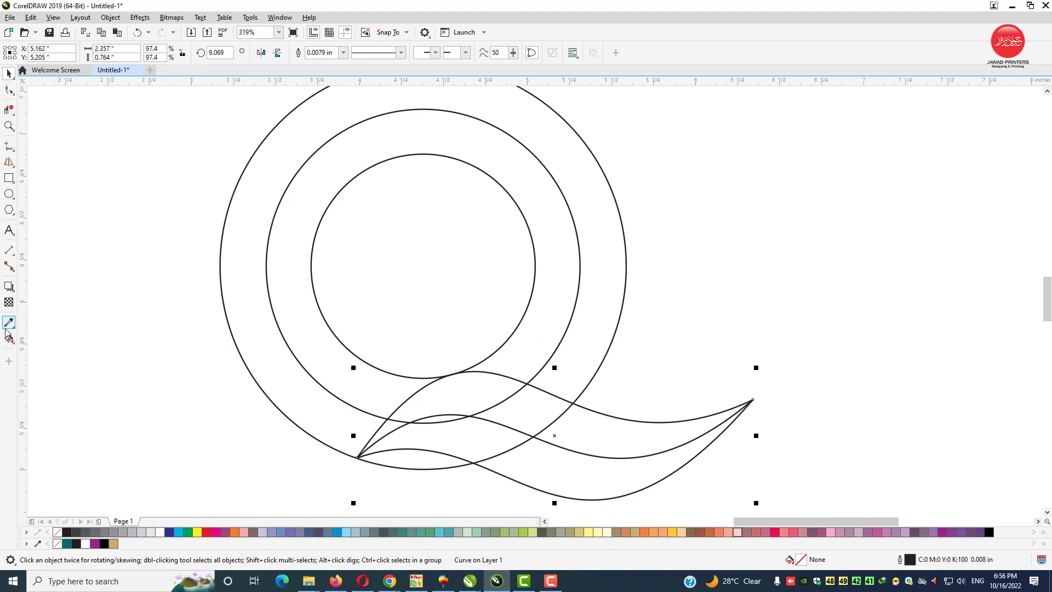
{"action": "left_click", "coordinate": [11, 113]}
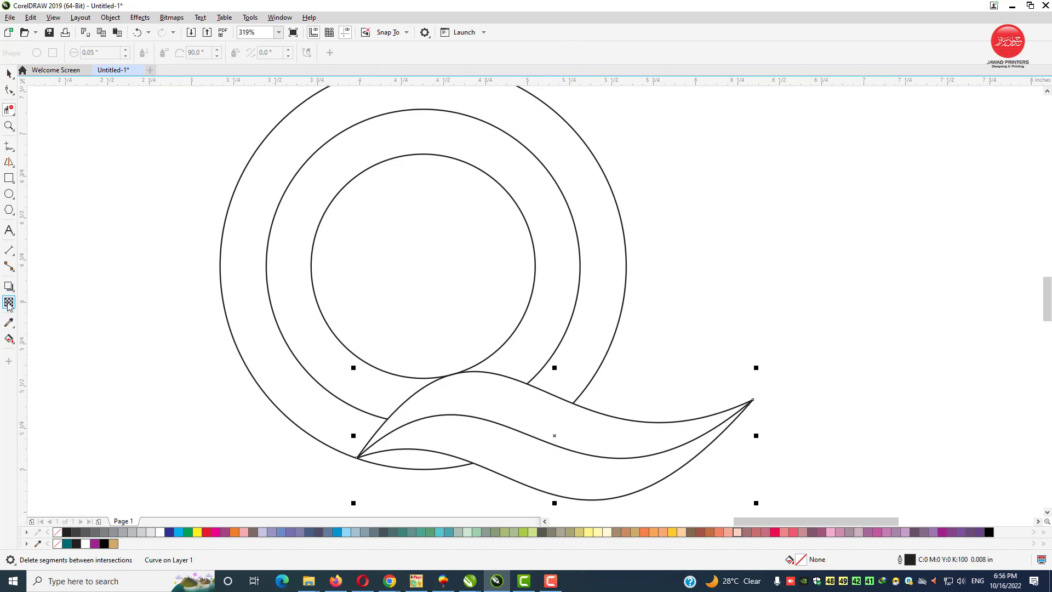
Step: Smart Fill the three ring regions and two wave regions teal (C:95 M:40 Y:49 K:15)
{"action": "left_click", "coordinate": [11, 341]}
{"action": "left_click", "coordinate": [38, 353]}
{"action": "left_click", "coordinate": [253, 345]}
{"action": "left_click", "coordinate": [298, 324]}
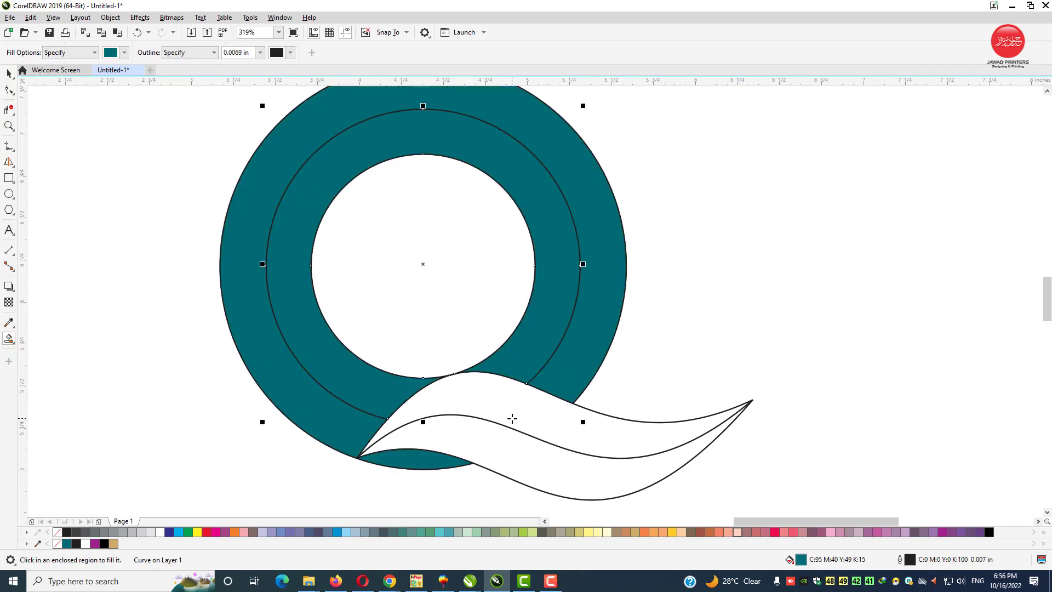
{"action": "left_click", "coordinate": [513, 419]}
{"action": "left_click", "coordinate": [517, 446]}
{"action": "left_click", "coordinate": [9, 73]}
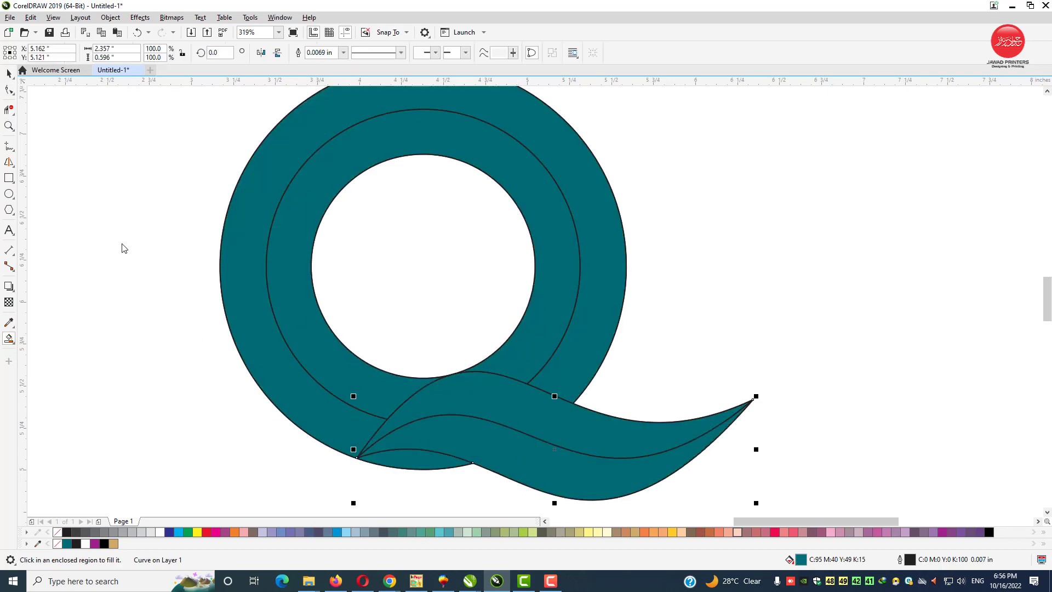
{"action": "left_click", "coordinate": [122, 245]}
{"action": "scroll", "coordinate": [122, 244], "scroll_direction": "down", "scroll_amount": 3}
{"action": "scroll", "coordinate": [141, 193], "scroll_direction": "up", "scroll_amount": 2}
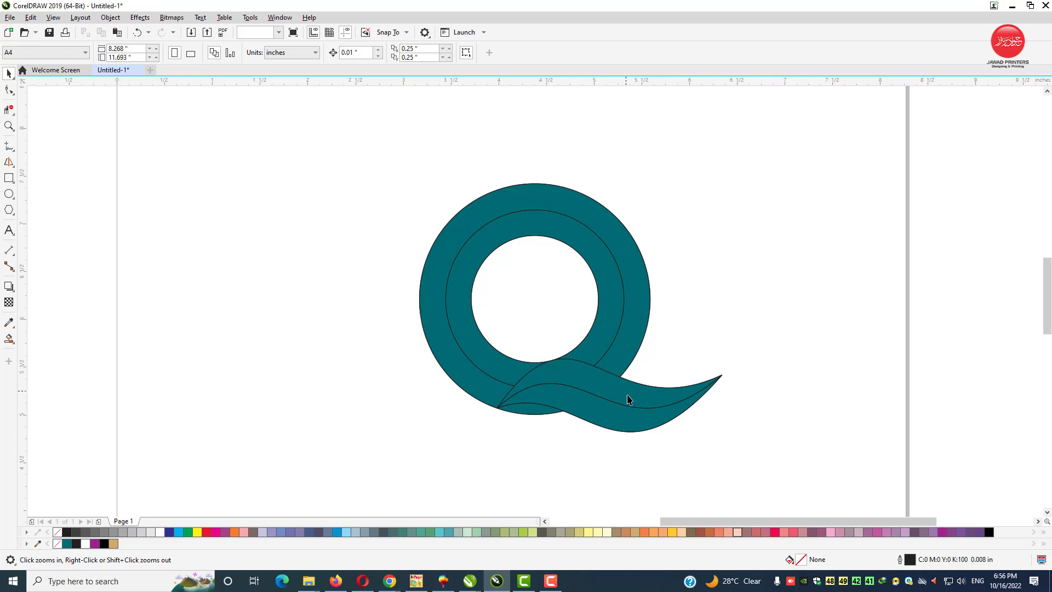
{"action": "left_click", "coordinate": [630, 424]}
Step: Move the outline Q far right, leaving the teal Q at mid-page
{"action": "left_click", "coordinate": [627, 343], "text": "shift"}
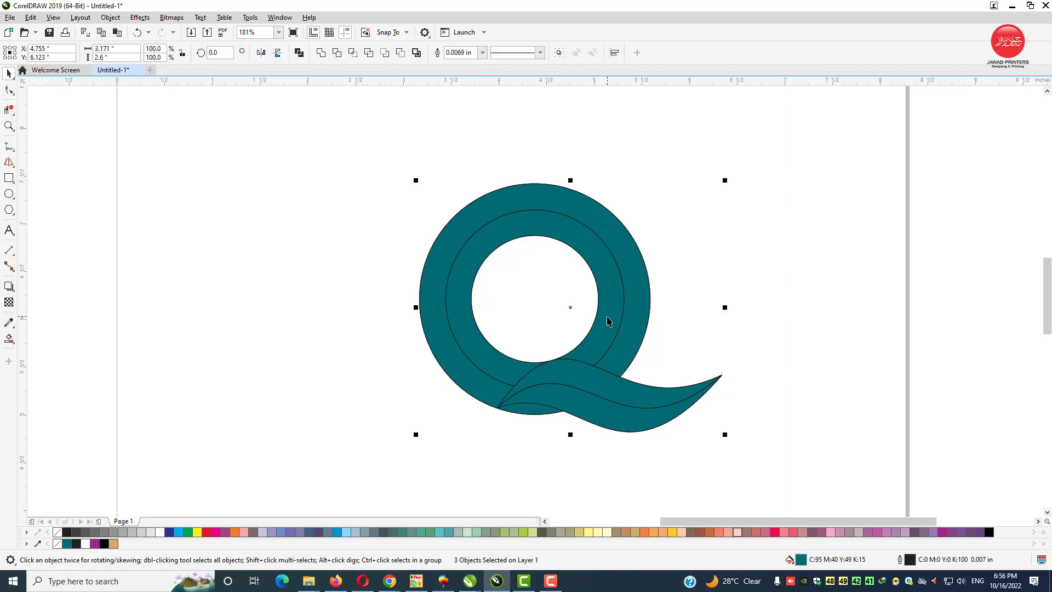
{"action": "left_click_drag", "start_coordinate": [610, 298], "coordinate": [304, 301]}
{"action": "mouse_move", "coordinate": [391, 158]}
{"action": "left_mouse_down"}
{"action": "mouse_move", "coordinate": [471, 205]}
{"action": "mouse_move", "coordinate": [726, 436]}
{"action": "left_mouse_up"}
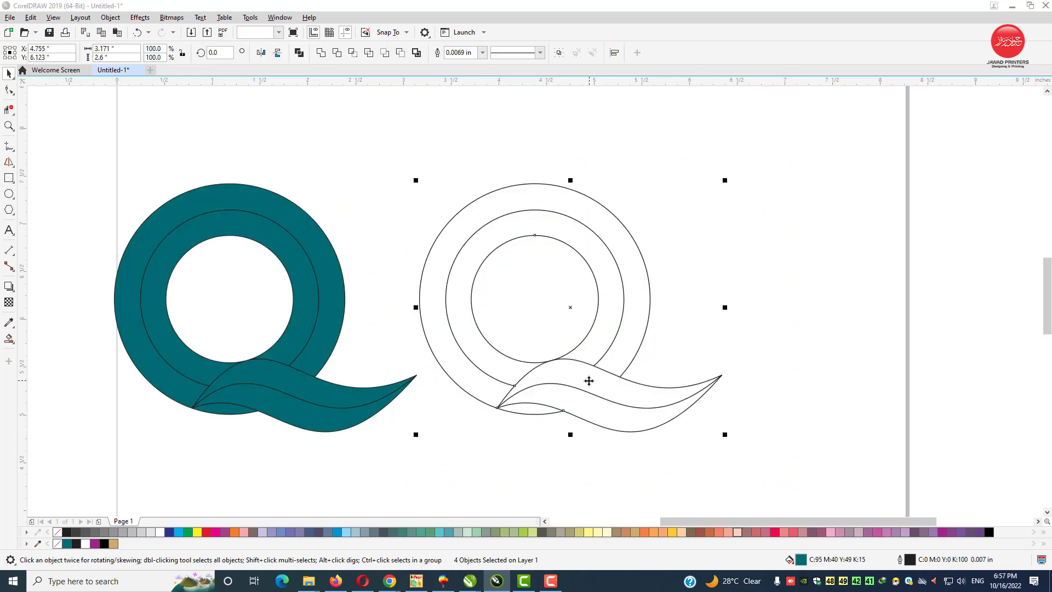
{"action": "left_click_drag", "start_coordinate": [565, 385], "coordinate": [961, 385]}
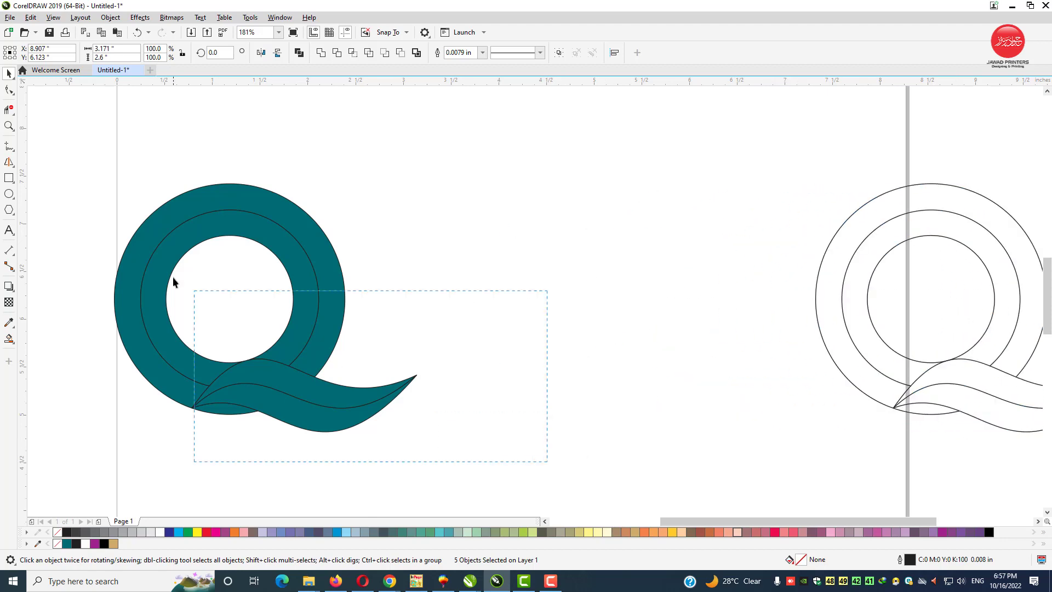
{"action": "left_click_drag", "start_coordinate": [313, 263], "coordinate": [605, 308]}
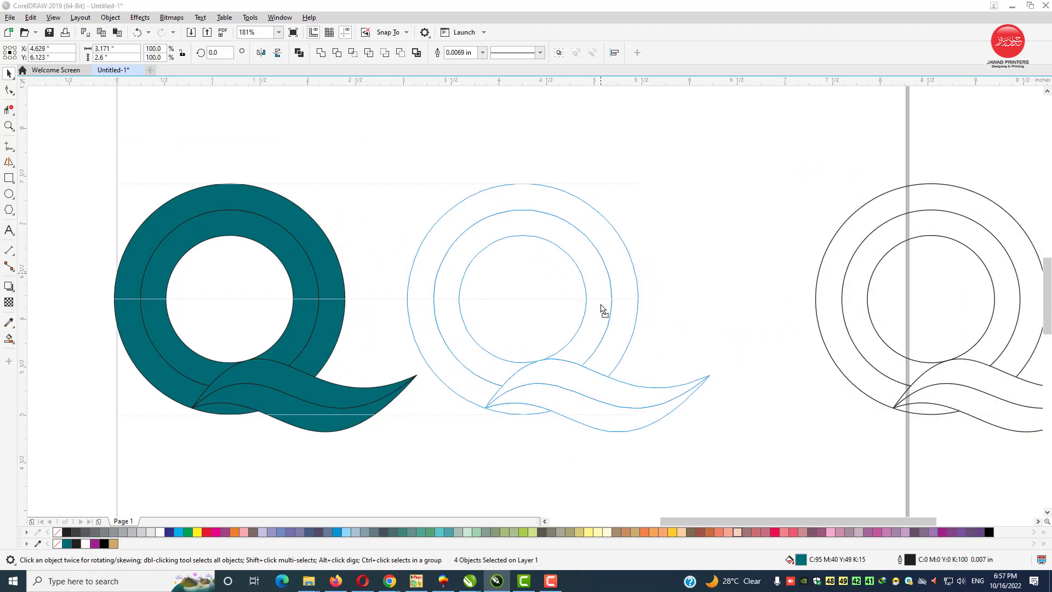
{"action": "scroll", "coordinate": [767, 313], "scroll_direction": "up", "scroll_amount": 1}
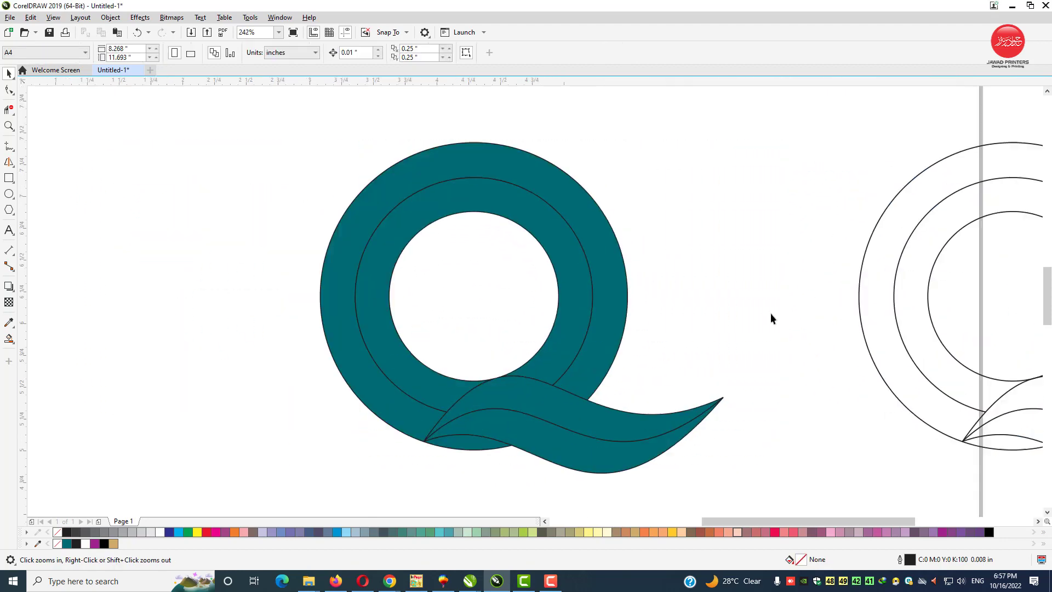
Step: Remove the black outlines from all the teal Q pieces
{"action": "left_click", "coordinate": [568, 322]}
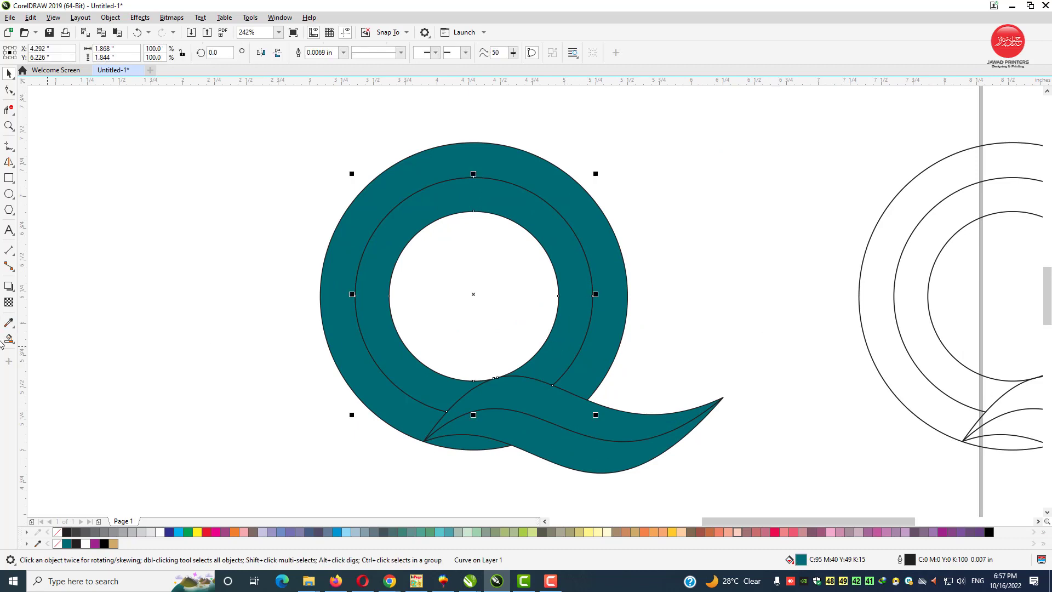
{"action": "left_click_drag", "start_coordinate": [728, 480], "coordinate": [729, 481]}
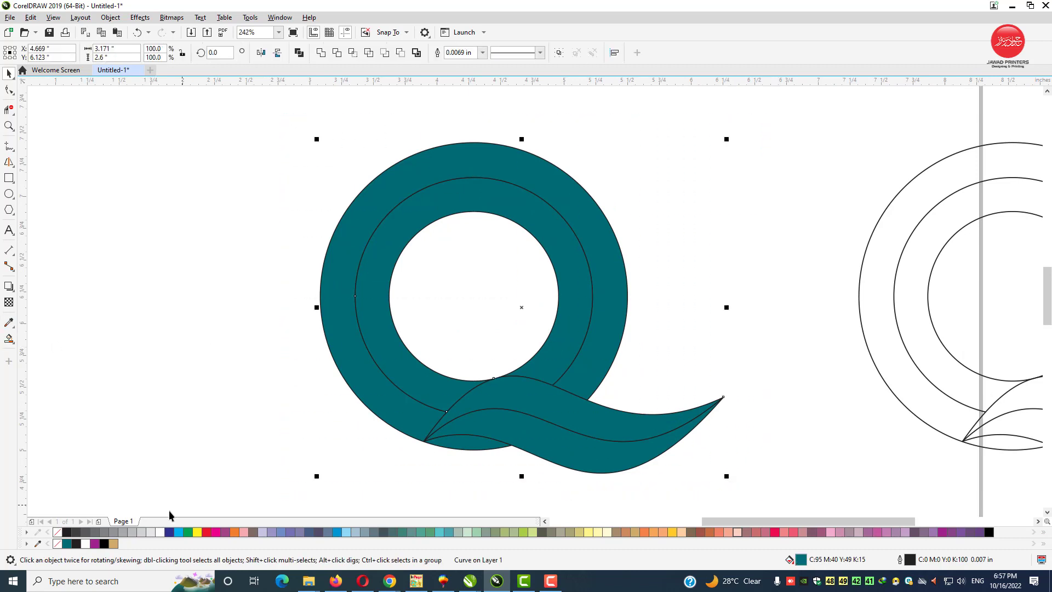
{"action": "right_click", "coordinate": [57, 533]}
{"action": "left_click", "coordinate": [213, 375]}
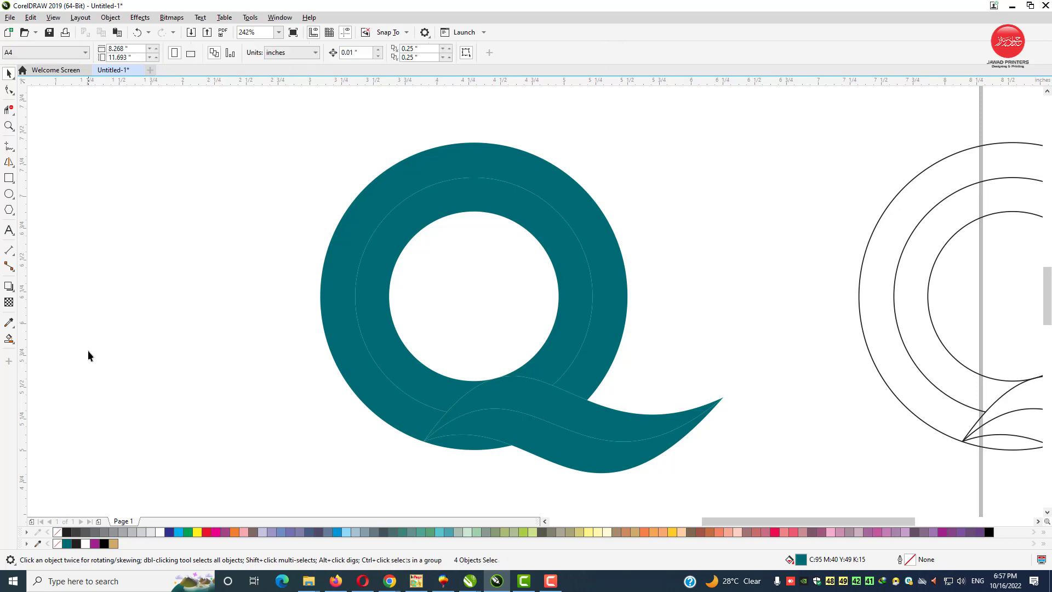
{"action": "left_click", "coordinate": [15, 347]}
{"action": "left_click", "coordinate": [49, 341]}
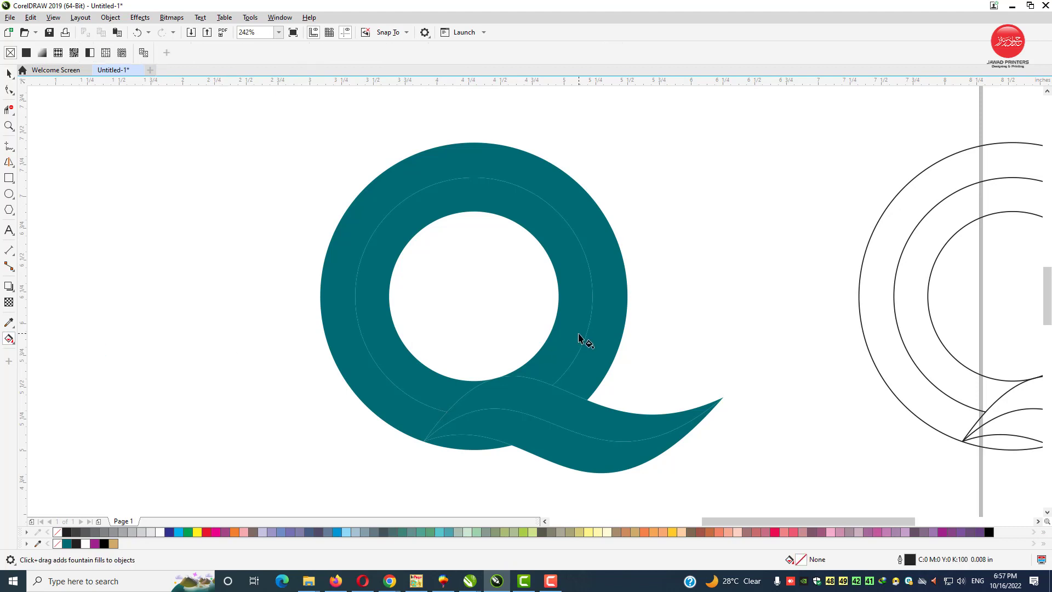
{"action": "left_click", "coordinate": [480, 201]}
Step: Apply a vertical linear fountain fill to the inner ring: black top, copper middle, tan bottom
{"action": "left_click_drag", "start_coordinate": [470, 183], "coordinate": [470, 392]}
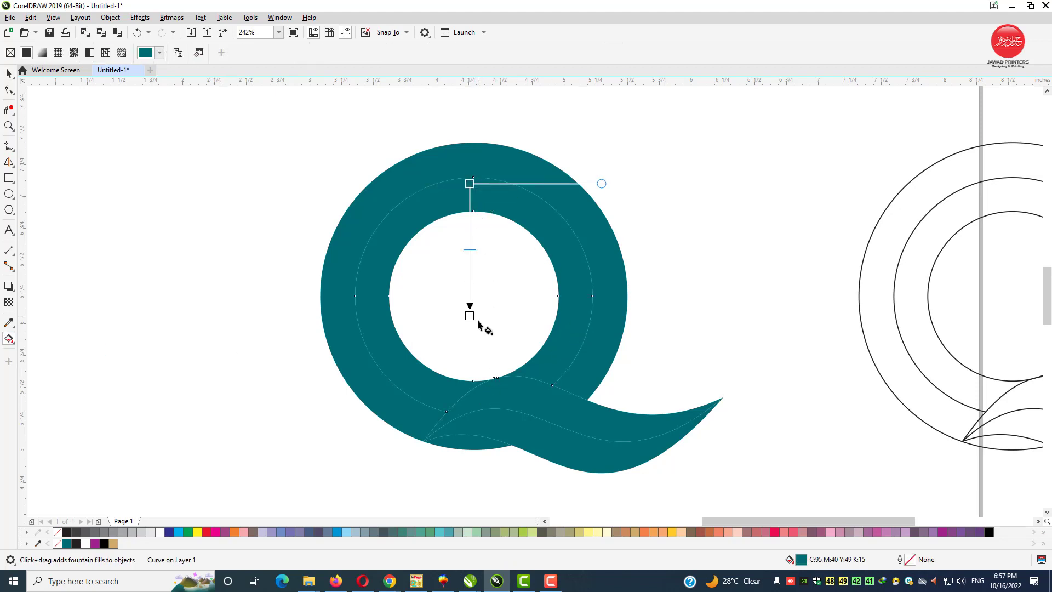
{"action": "left_click_drag", "start_coordinate": [470, 183], "coordinate": [469, 192]}
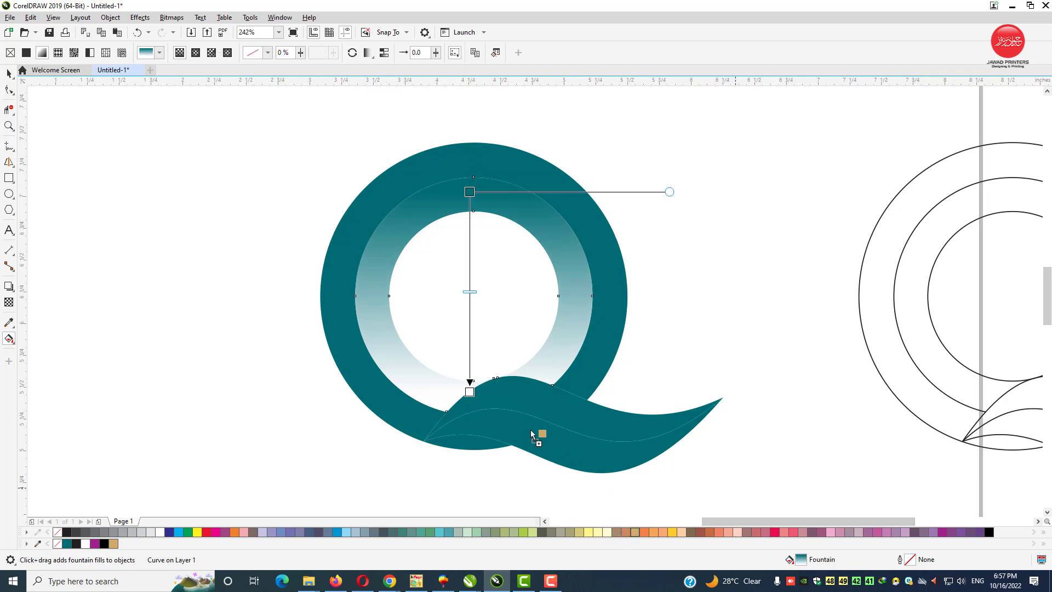
{"action": "left_click_drag", "start_coordinate": [530, 429], "coordinate": [470, 392]}
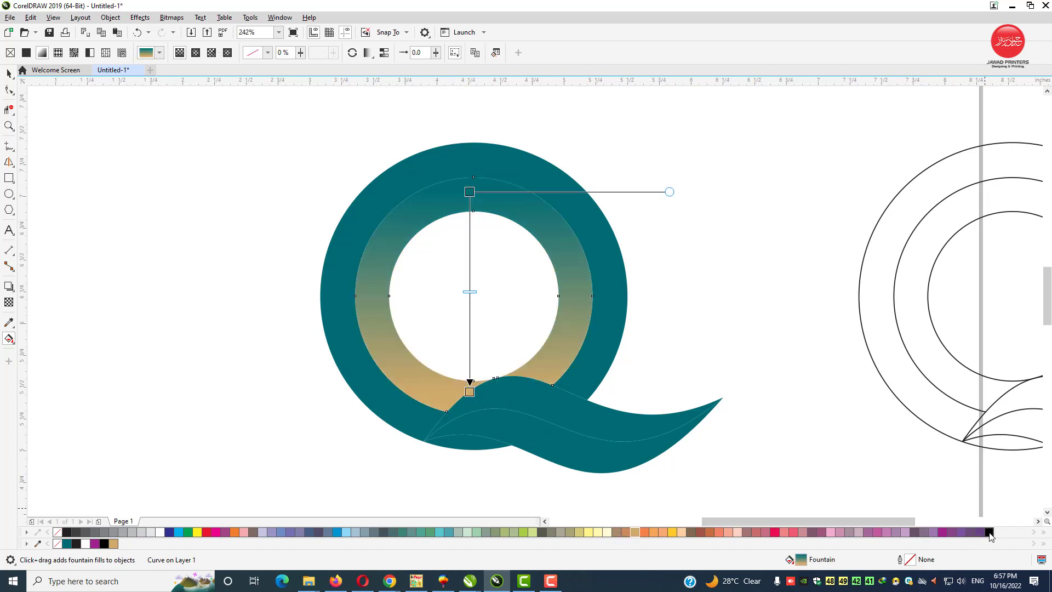
{"action": "left_click_drag", "start_coordinate": [470, 194], "coordinate": [470, 192]}
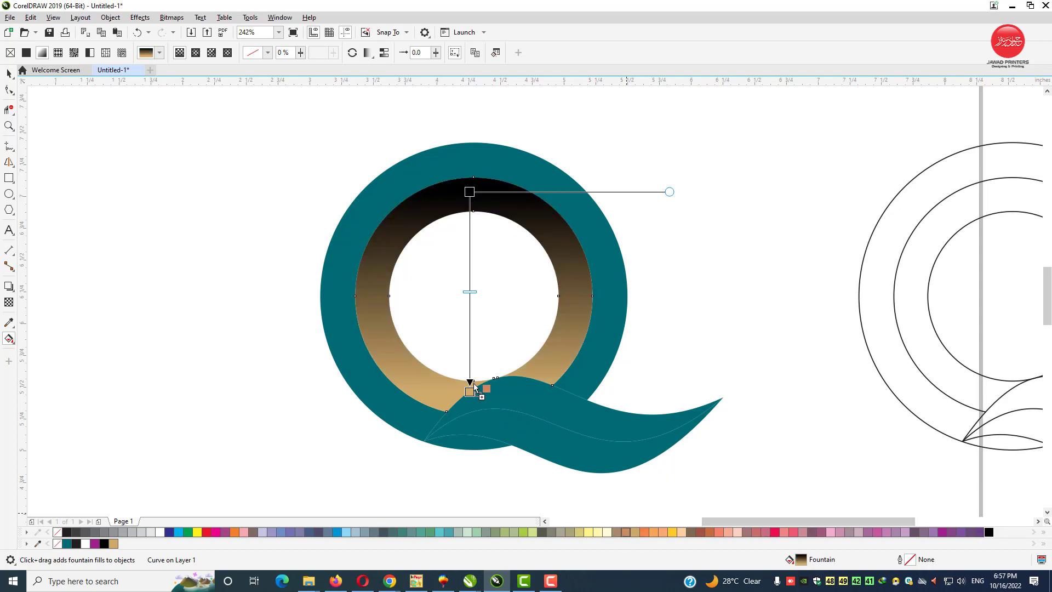
{"action": "left_click_drag", "start_coordinate": [469, 368], "coordinate": [470, 326]}
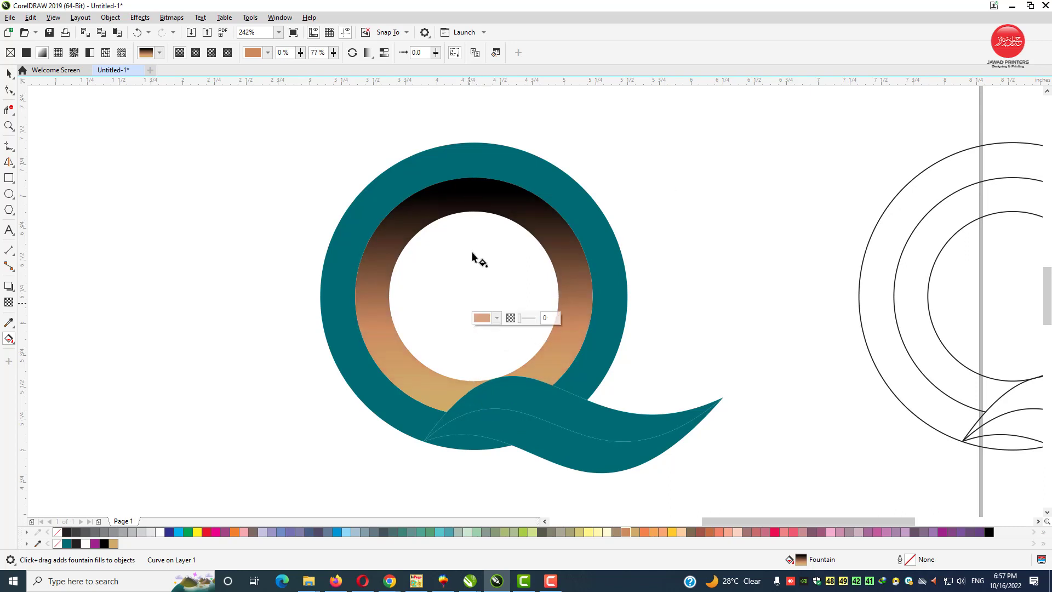
{"action": "key", "text": "space"}
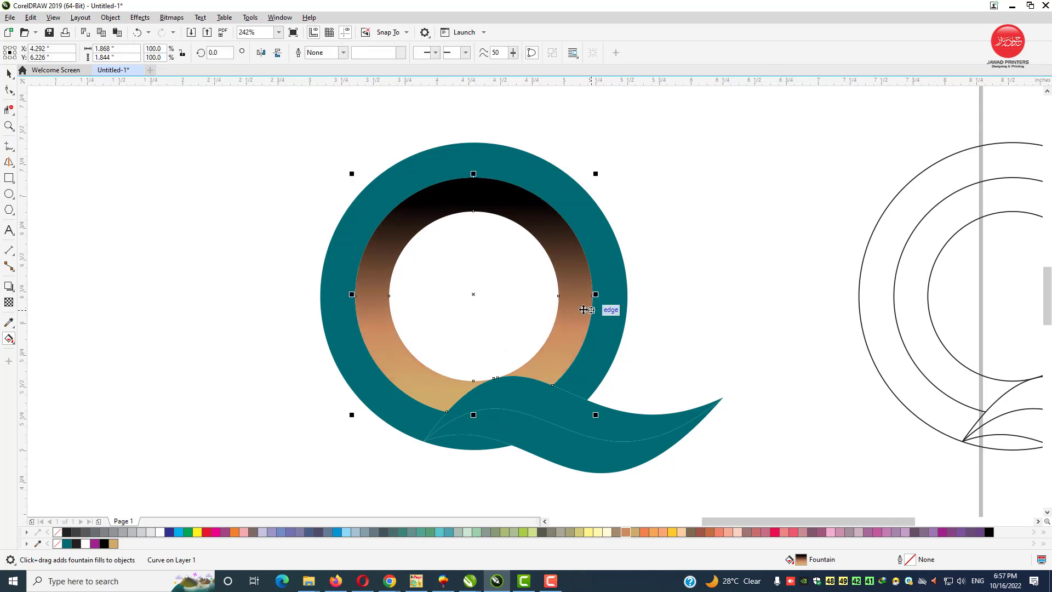
{"action": "left_click", "coordinate": [326, 290]}
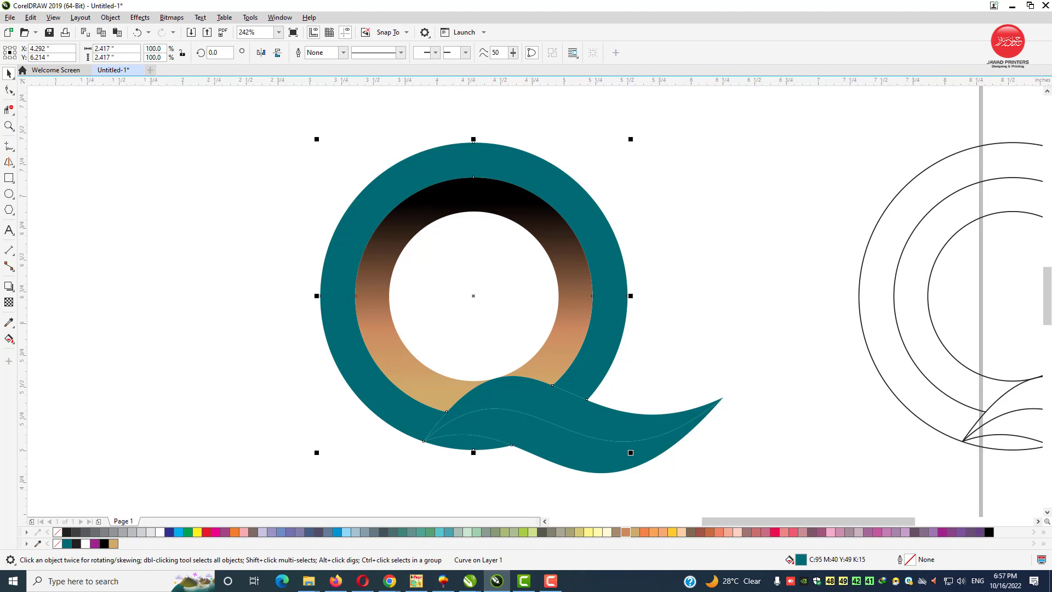
{"action": "left_click", "coordinate": [15, 344]}
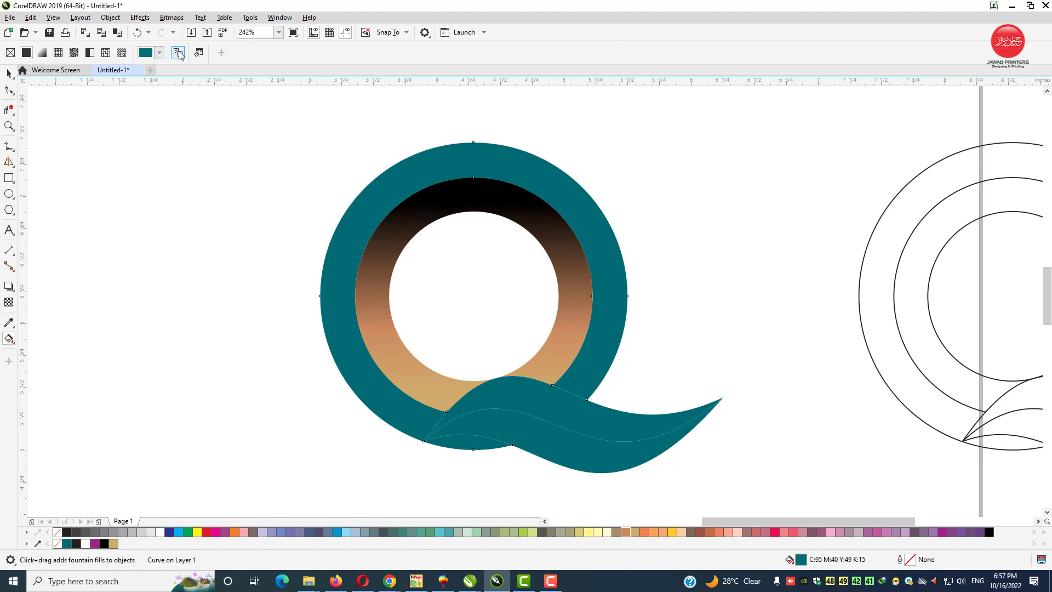
Step: Copy the inner ring's gradient fill onto the outer ring and both tail wave pieces
{"action": "left_click", "coordinate": [412, 214]}
{"action": "key", "text": "space"}
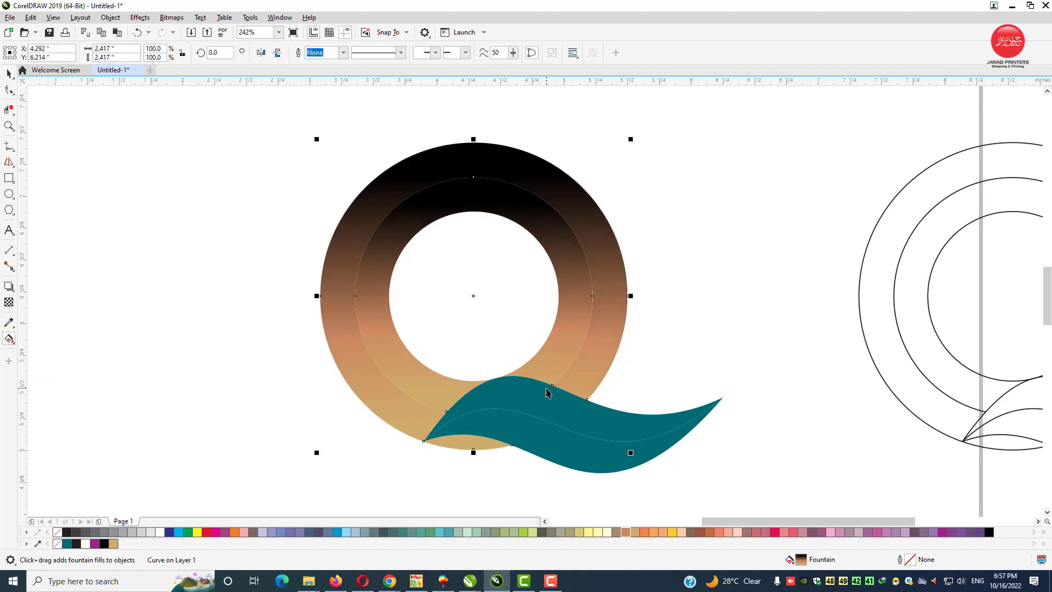
{"action": "left_click", "coordinate": [559, 425]}
{"action": "key", "text": "ctrl+r"}
{"action": "key", "text": "g"}
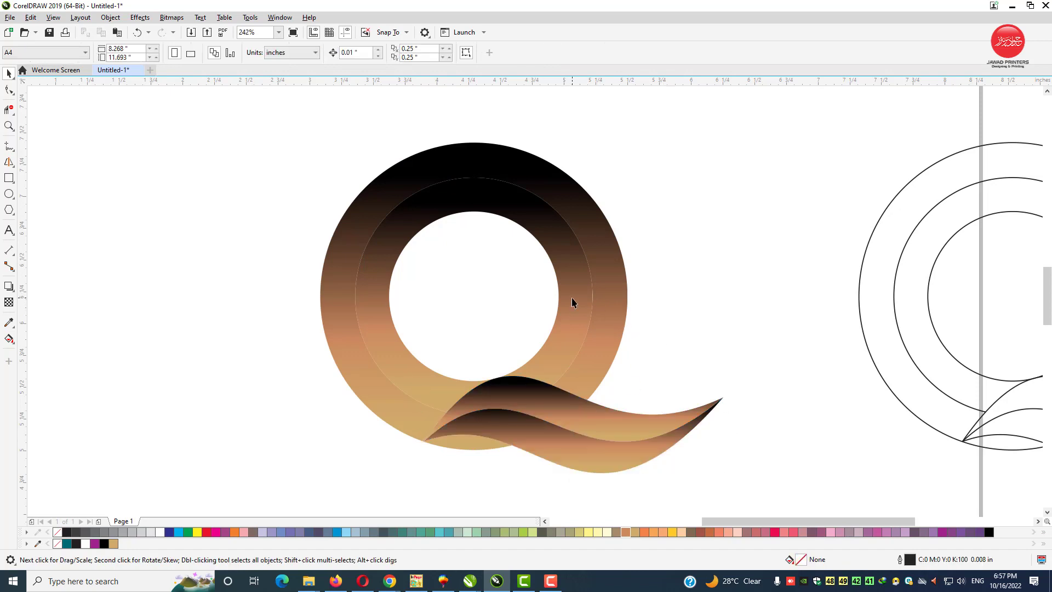
{"action": "left_click", "coordinate": [566, 295]}
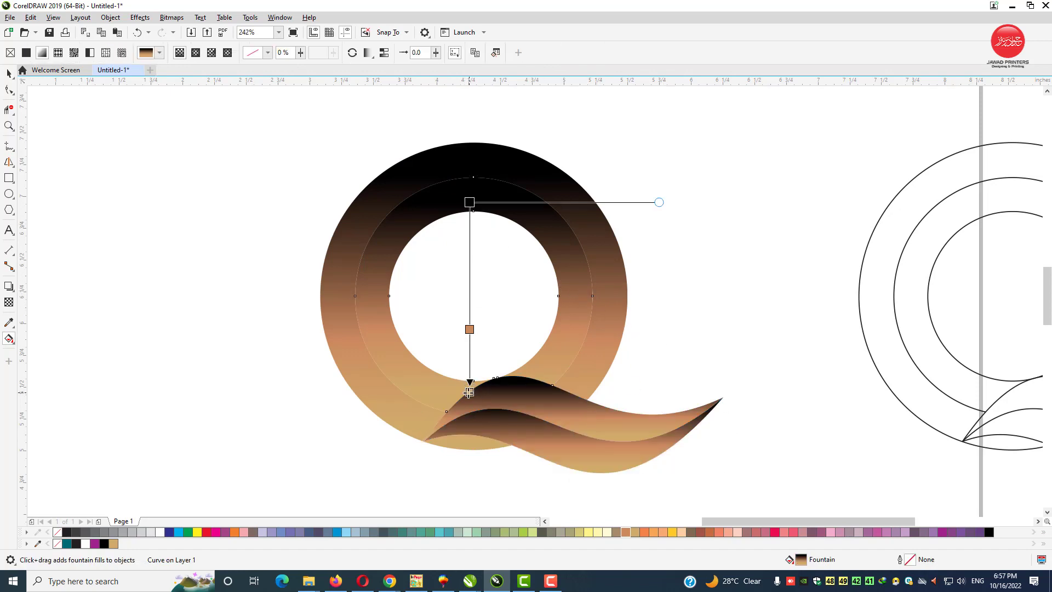
Step: Redraw the inner ring's gradient vertically so it runs tan at top to black at bottom
{"action": "left_click_drag", "start_coordinate": [469, 392], "coordinate": [406, 149]}
{"action": "mouse_move", "coordinate": [472, 203]}
{"action": "left_mouse_down"}
{"action": "mouse_move", "coordinate": [475, 361]}
{"action": "mouse_move", "coordinate": [477, 147]}
{"action": "left_mouse_up"}
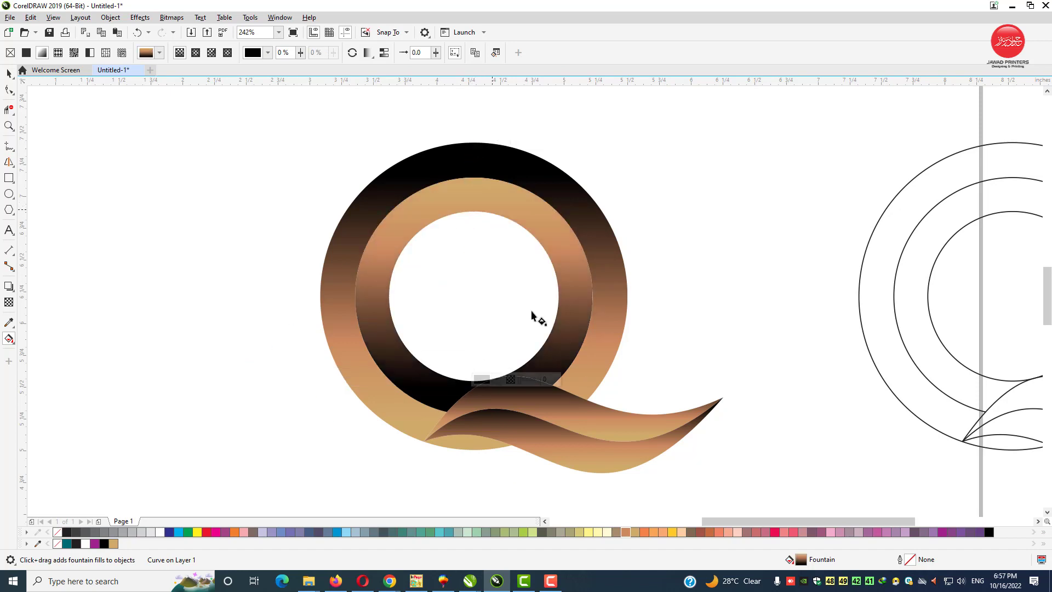
{"action": "left_click_drag", "start_coordinate": [470, 184], "coordinate": [470, 382]}
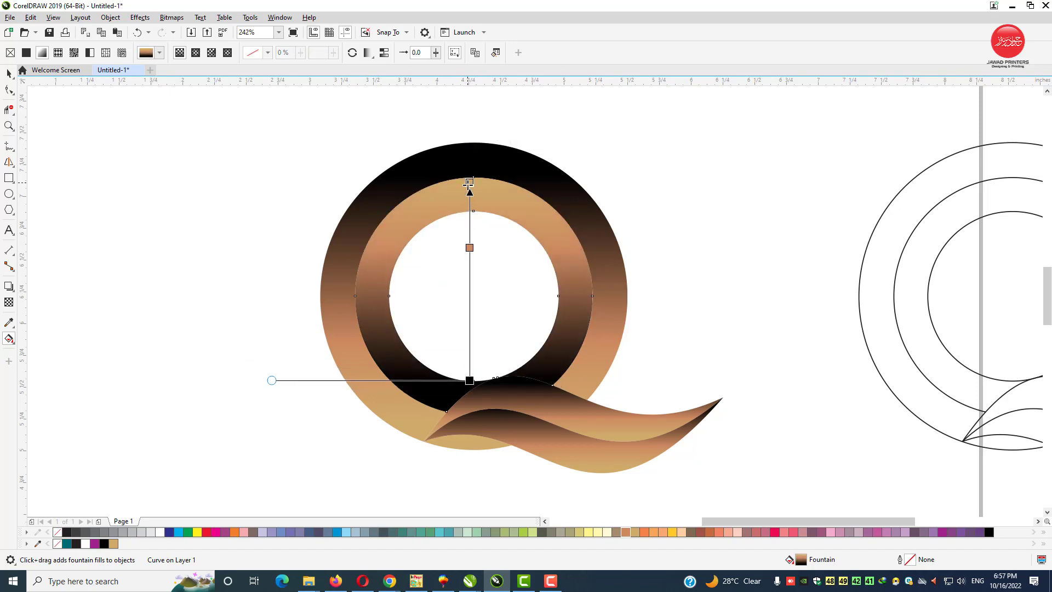
{"action": "left_click", "coordinate": [469, 210]}
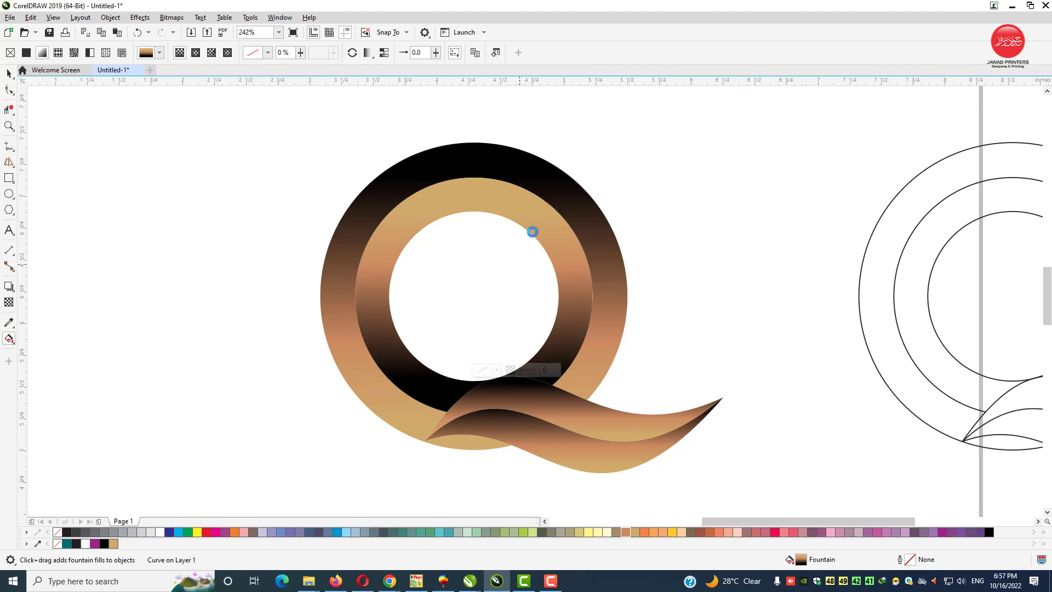
{"action": "left_click", "coordinate": [553, 199]}
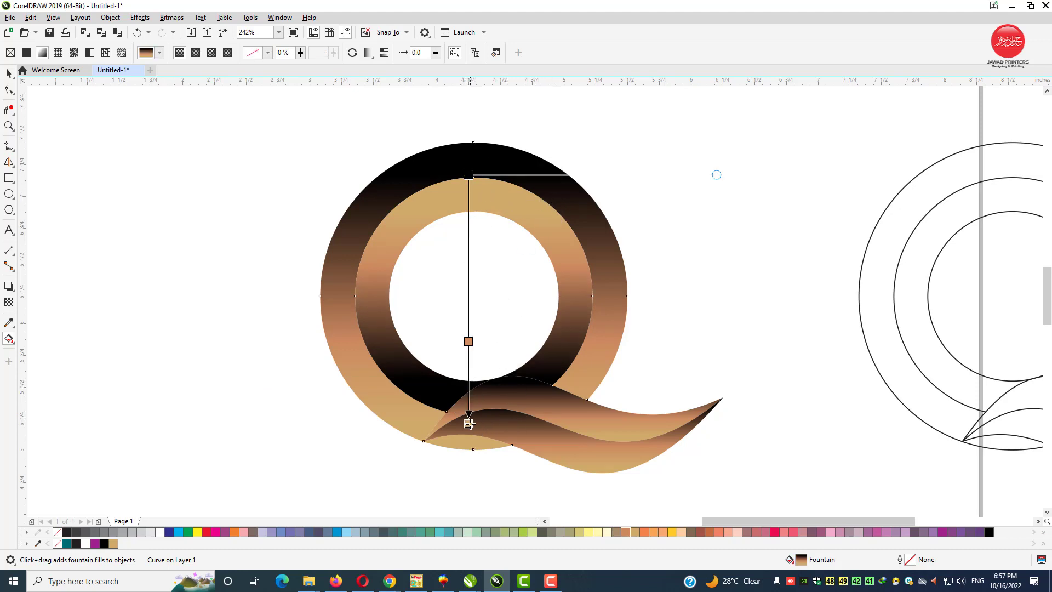
{"action": "left_click", "coordinate": [600, 433]}
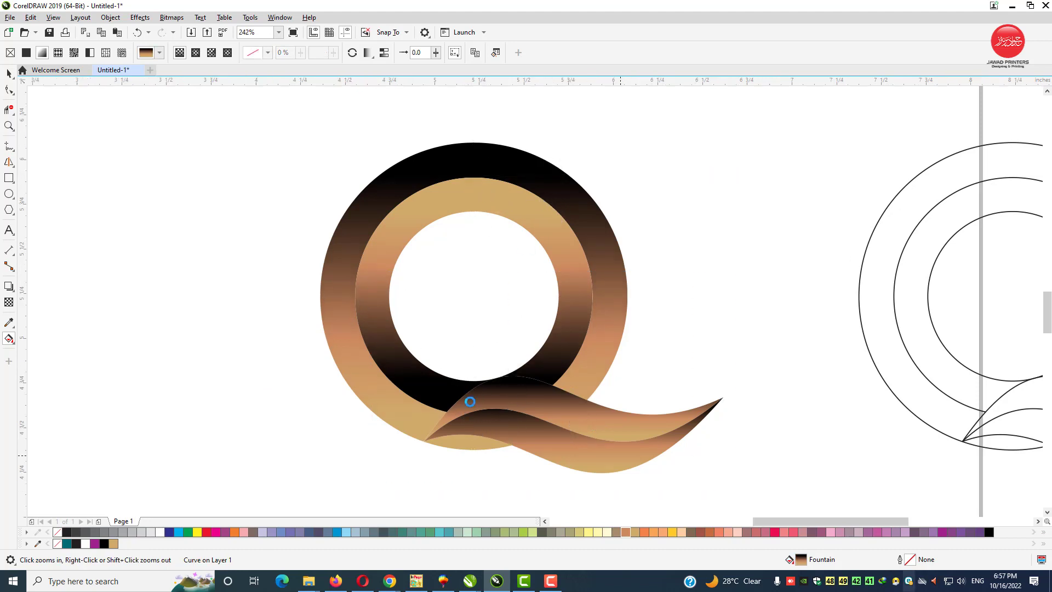
Step: Run the lower wave's gradient across it, black on the right, with the midpoint at 55%
{"action": "scroll", "coordinate": [470, 404], "scroll_direction": "up", "scroll_amount": 2}
{"action": "mouse_move", "coordinate": [358, 261]}
{"action": "left_mouse_down"}
{"action": "mouse_move", "coordinate": [589, 311]}
{"action": "mouse_move", "coordinate": [325, 266]}
{"action": "mouse_move", "coordinate": [557, 340]}
{"action": "mouse_move", "coordinate": [585, 339]}
{"action": "left_mouse_up"}
{"action": "left_click", "coordinate": [588, 285]}
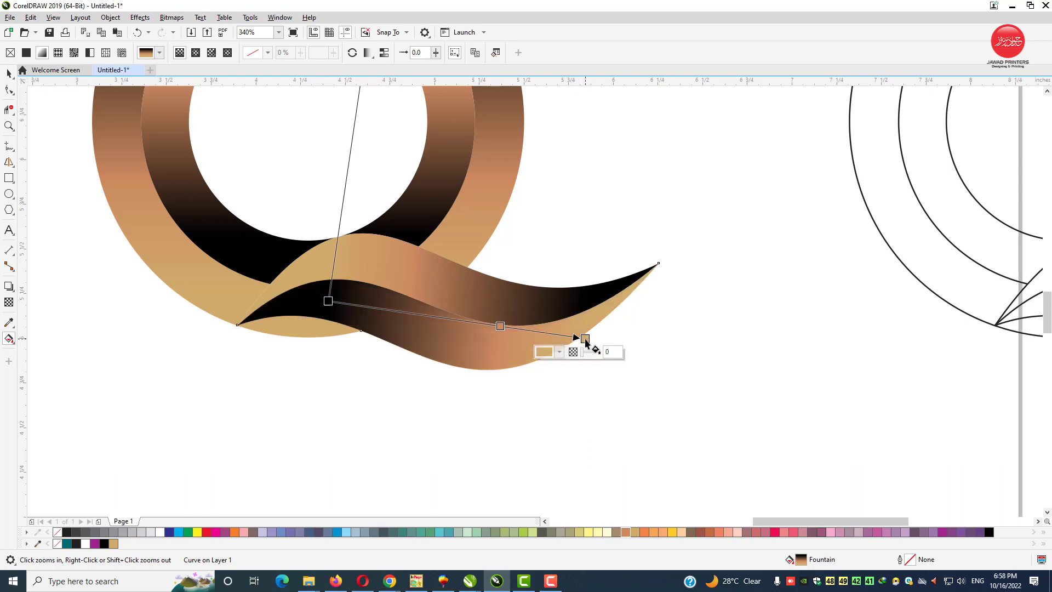
{"action": "left_click_drag", "start_coordinate": [329, 301], "coordinate": [334, 303]}
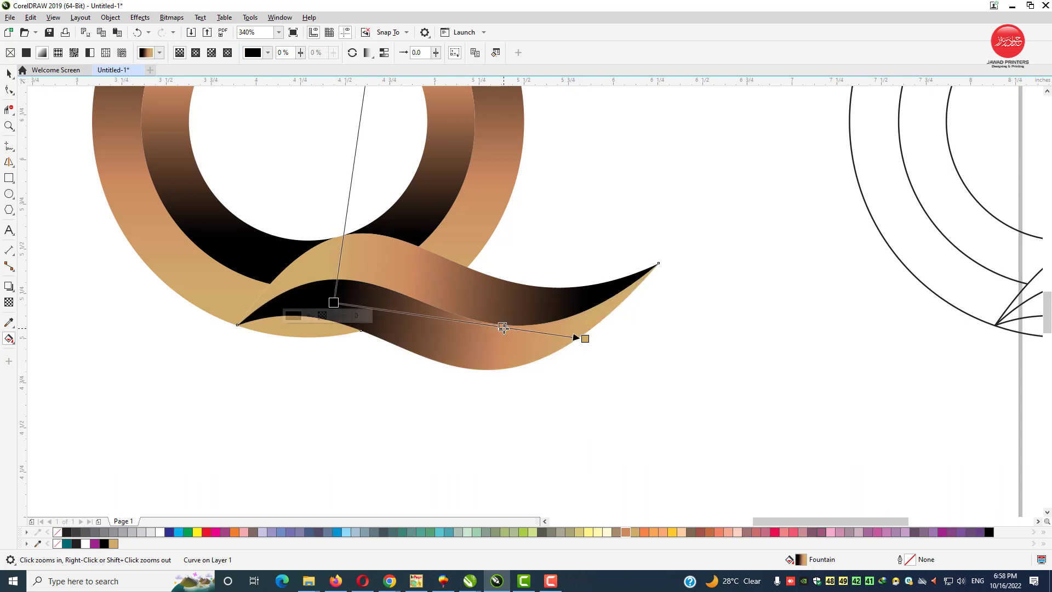
{"action": "left_click", "coordinate": [504, 327]}
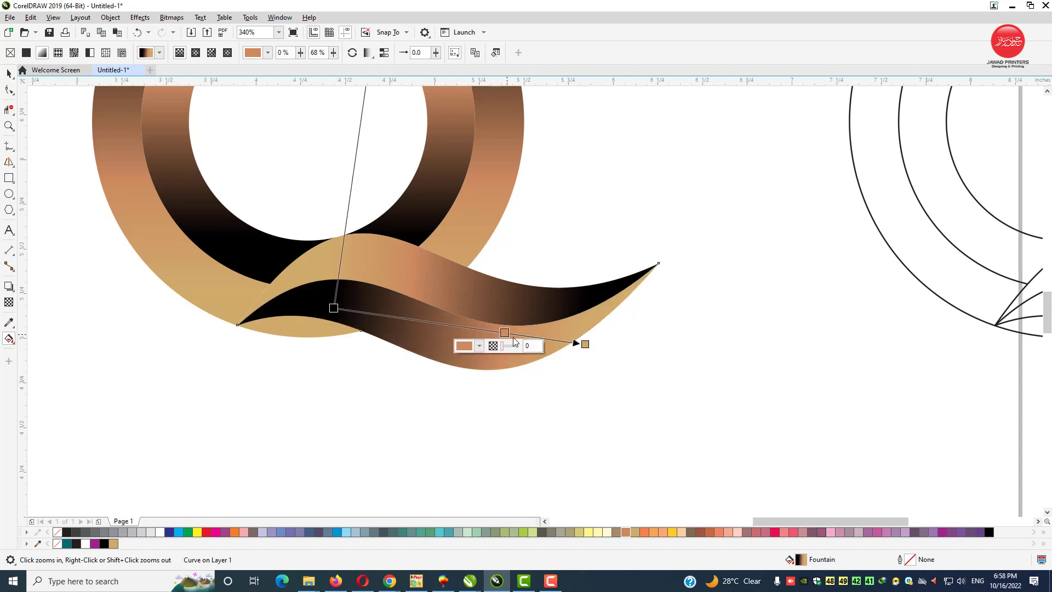
{"action": "left_click_drag", "start_coordinate": [505, 327], "coordinate": [472, 328]}
Step: Set the upper wave's gradient midpoint to 56% and the lower wave's to 47%
{"action": "left_click", "coordinate": [447, 289]}
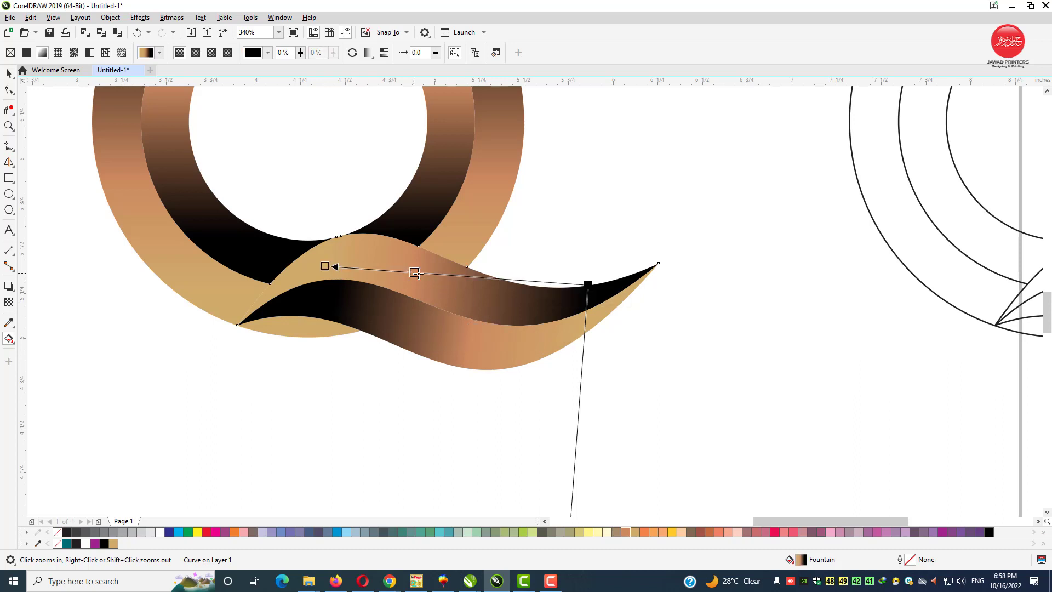
{"action": "left_click_drag", "start_coordinate": [416, 273], "coordinate": [441, 275]}
{"action": "left_click", "coordinate": [470, 347]}
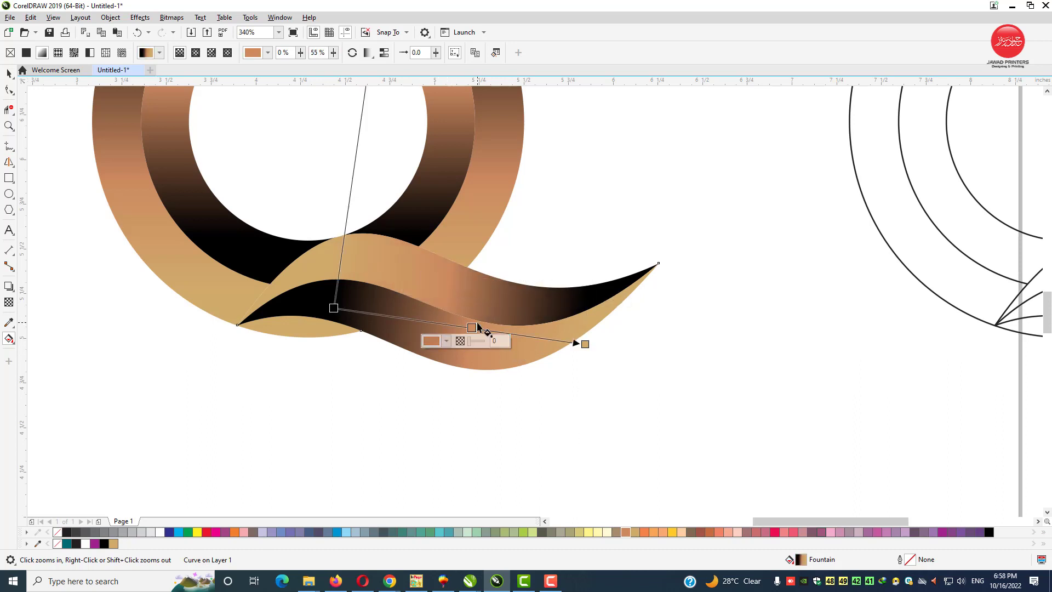
{"action": "left_click_drag", "start_coordinate": [472, 327], "coordinate": [452, 325]}
{"action": "key", "text": "space"}
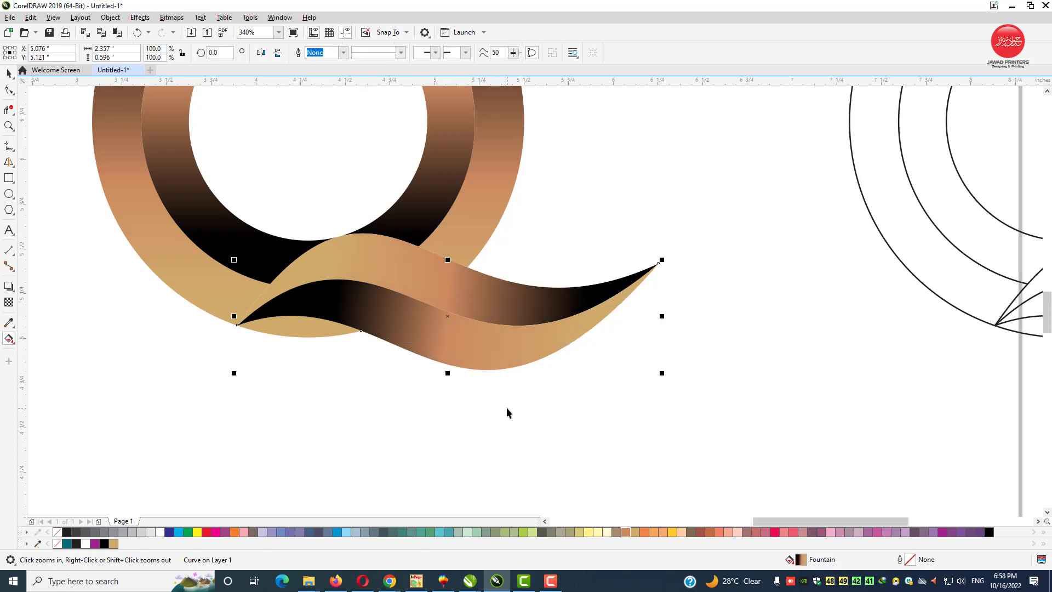
{"action": "left_click", "coordinate": [506, 407]}
{"action": "scroll", "coordinate": [506, 406], "scroll_direction": "down", "scroll_amount": 4}
Step: Shift the plain Q letter left and drop a copy of the grouped gradient Q to its right
{"action": "left_click_drag", "start_coordinate": [482, 316], "coordinate": [482, 317]}
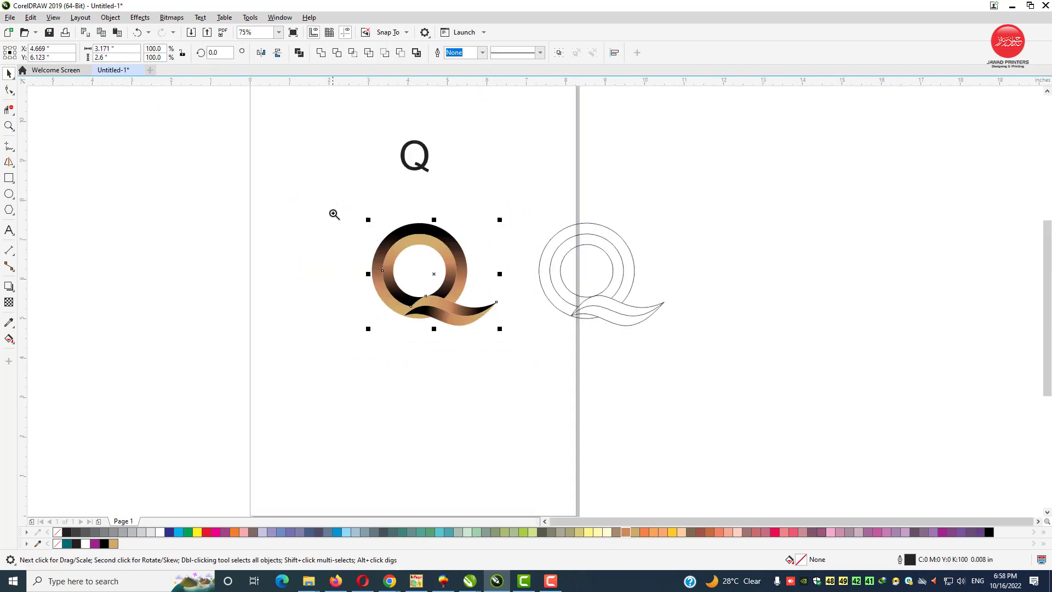
{"action": "key", "text": "z"}
{"action": "mouse_move", "coordinate": [319, 181]}
{"action": "left_mouse_down"}
{"action": "mouse_move", "coordinate": [554, 347]}
{"action": "mouse_move", "coordinate": [531, 369]}
{"action": "left_mouse_up"}
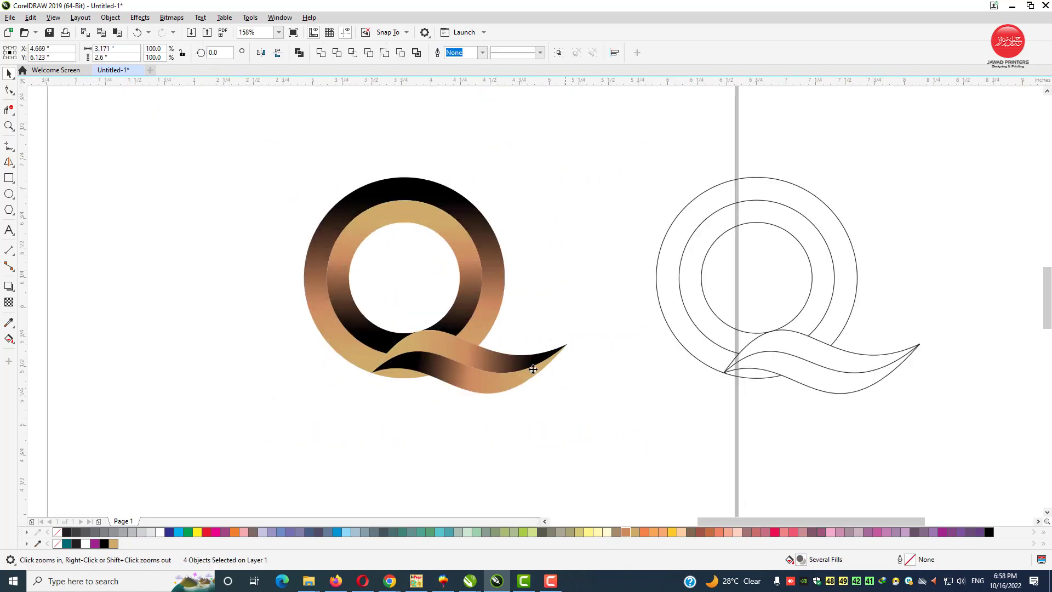
{"action": "scroll", "coordinate": [650, 206], "scroll_direction": "down", "scroll_amount": 3}
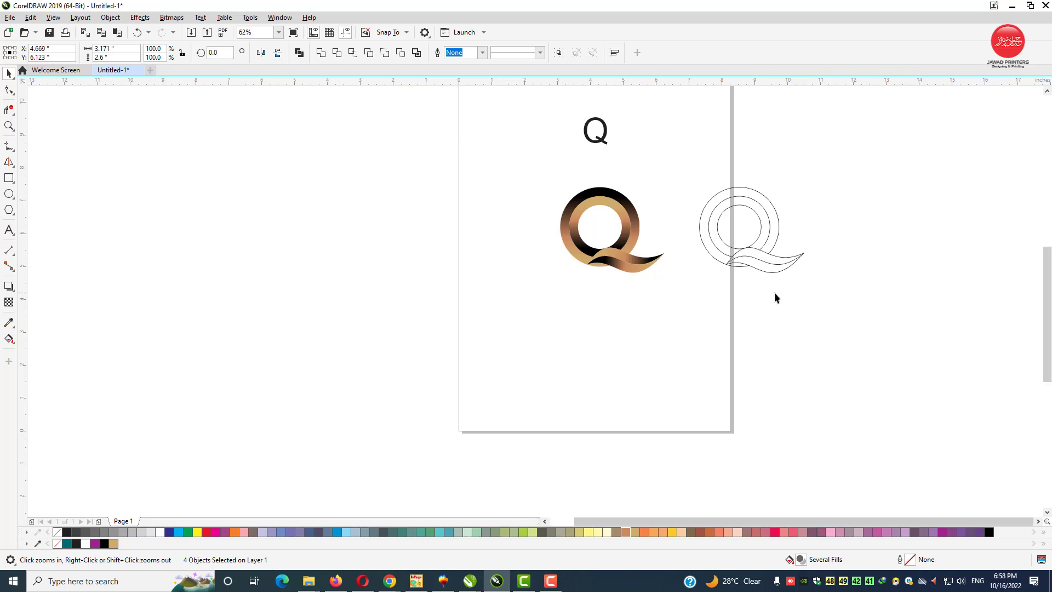
{"action": "key", "text": "space"}
{"action": "left_click_drag", "start_coordinate": [318, 110], "coordinate": [181, 268]}
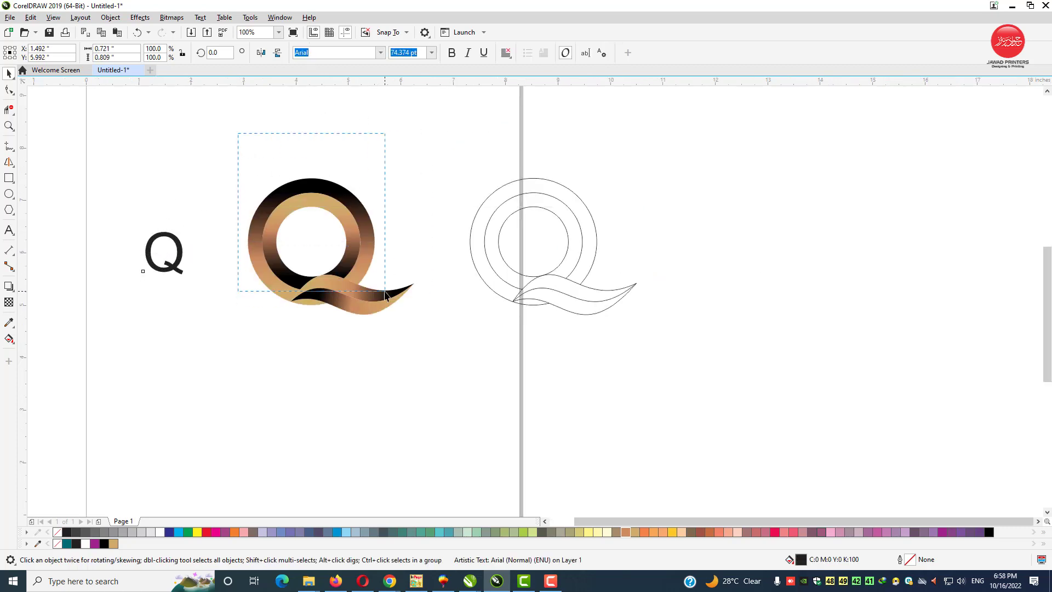
{"action": "left_click_drag", "start_coordinate": [386, 296], "coordinate": [951, 296]}
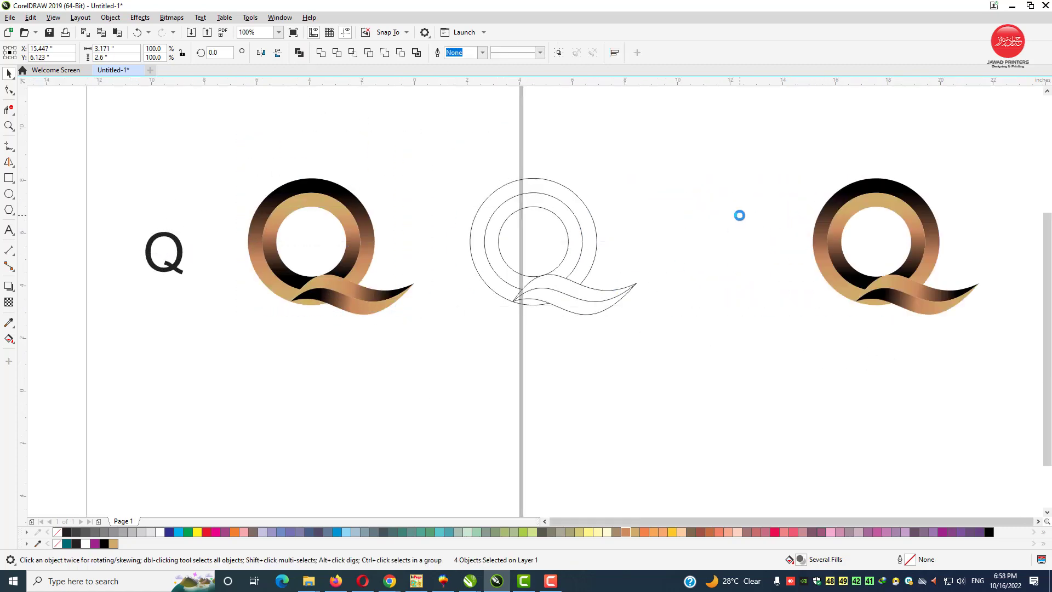
{"action": "key", "text": "shift+F2"}
{"action": "left_click", "coordinate": [624, 273]}
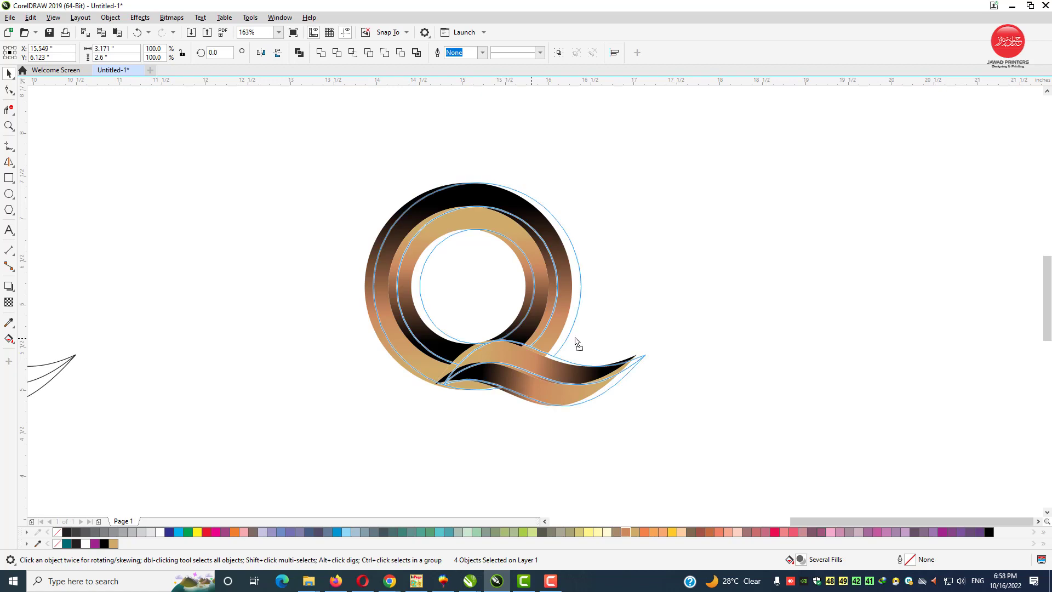
Step: Draw a large rectangle around the Q, send it to back of layer, and fill it light grey
{"action": "left_click", "coordinate": [12, 181]}
{"action": "left_click_drag", "start_coordinate": [280, 109], "coordinate": [844, 490]}
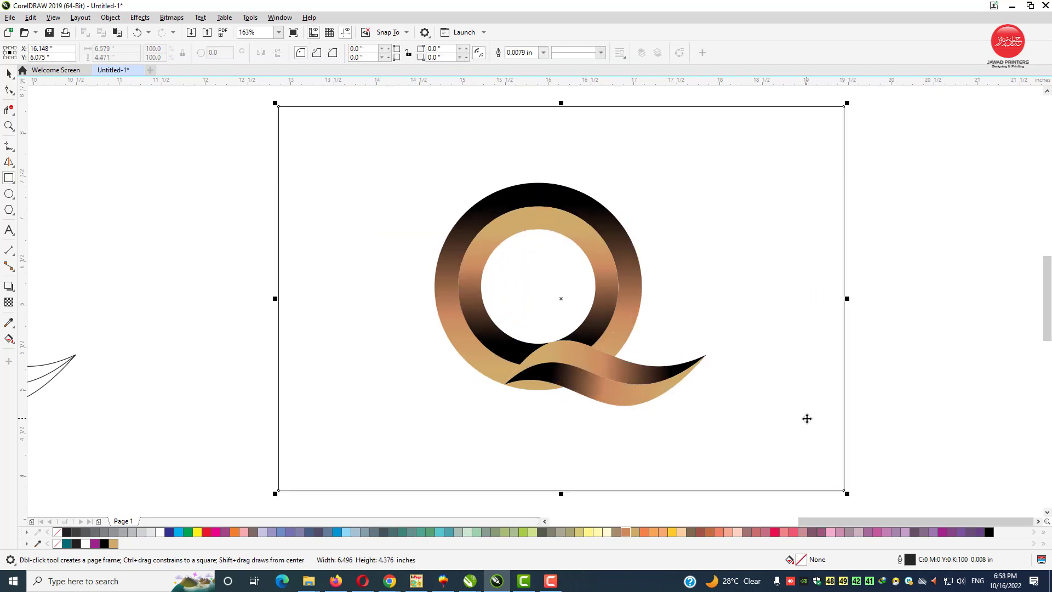
{"action": "key", "text": "space"}
{"action": "right_click", "coordinate": [731, 258]}
{"action": "mouse_move", "coordinate": [758, 333]}
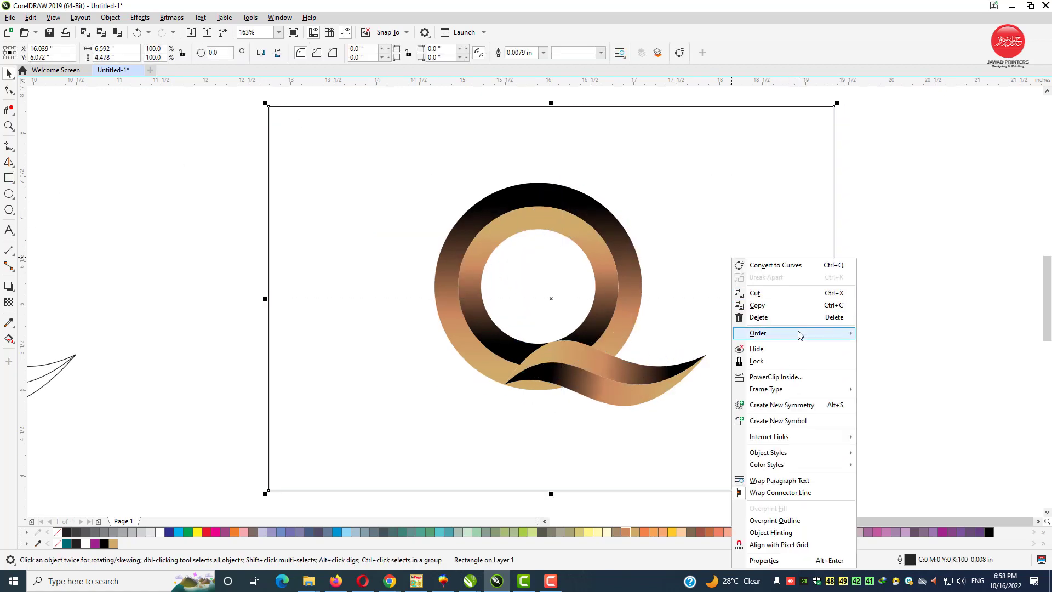
{"action": "left_click", "coordinate": [899, 375]}
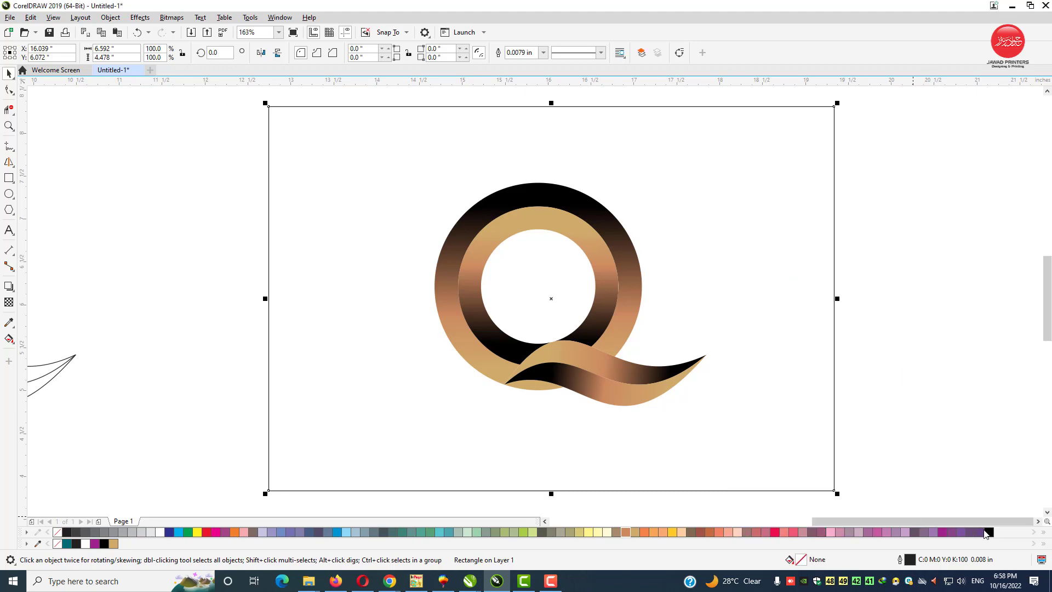
{"action": "left_click", "coordinate": [989, 533]}
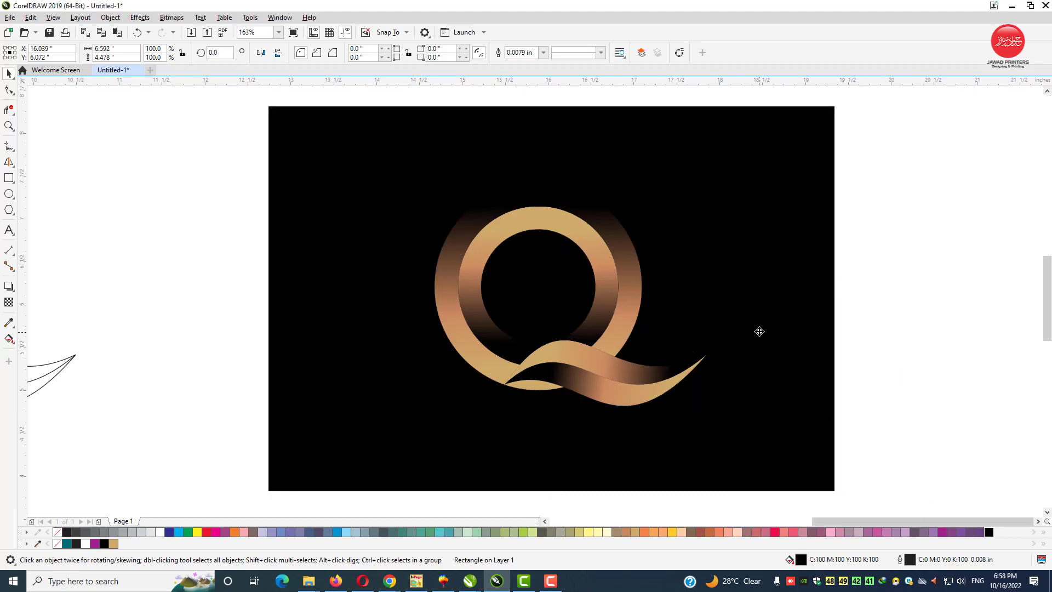
Step: Zoom in on the Q logo and view it in Full-Screen Preview
{"action": "key", "text": "z"}
{"action": "left_click_drag", "start_coordinate": [352, 141], "coordinate": [776, 433]}
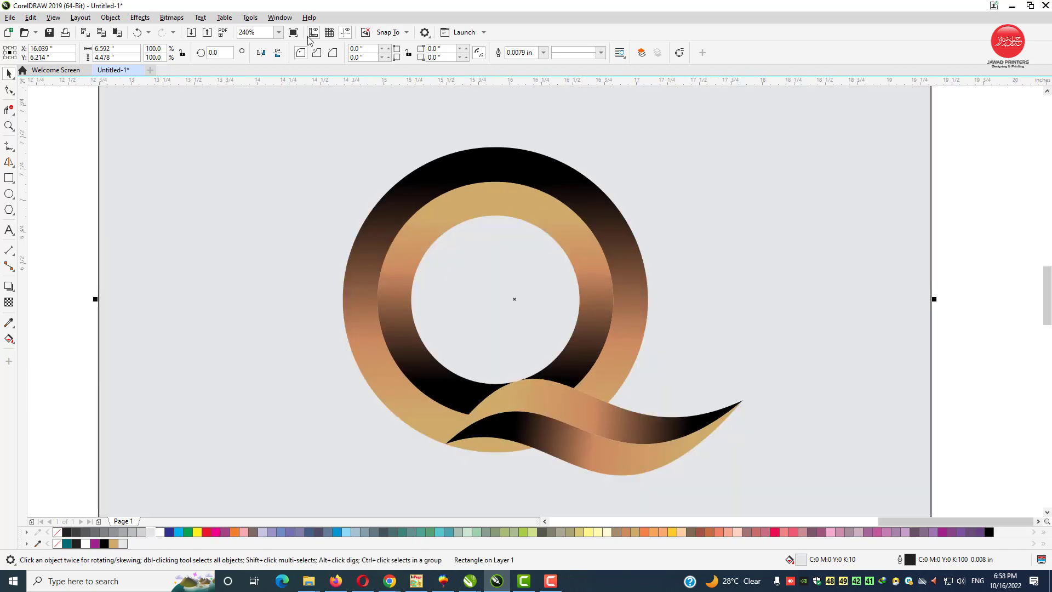
{"action": "left_click", "coordinate": [294, 33]}
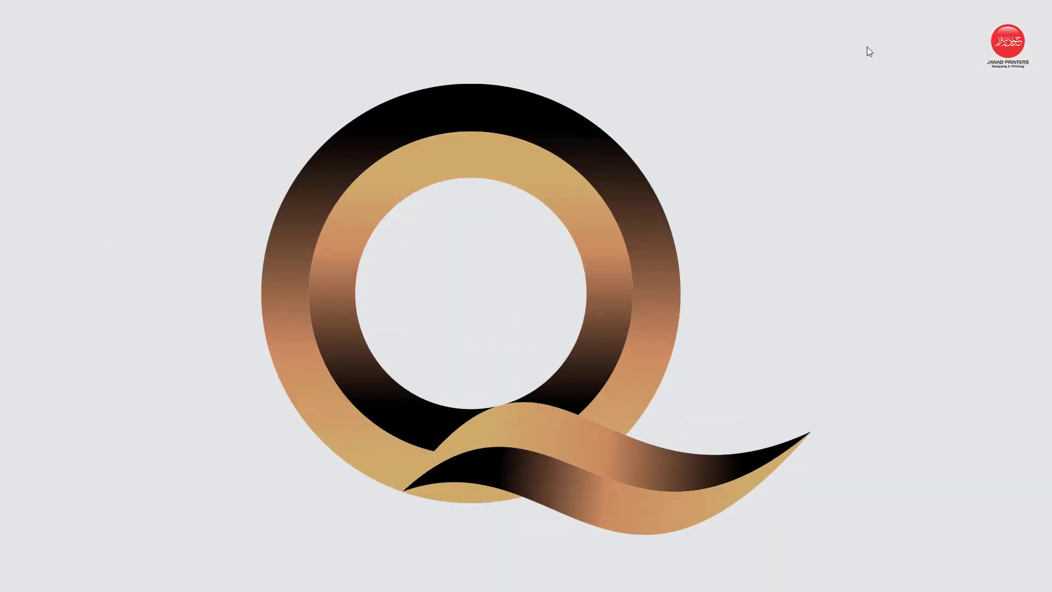